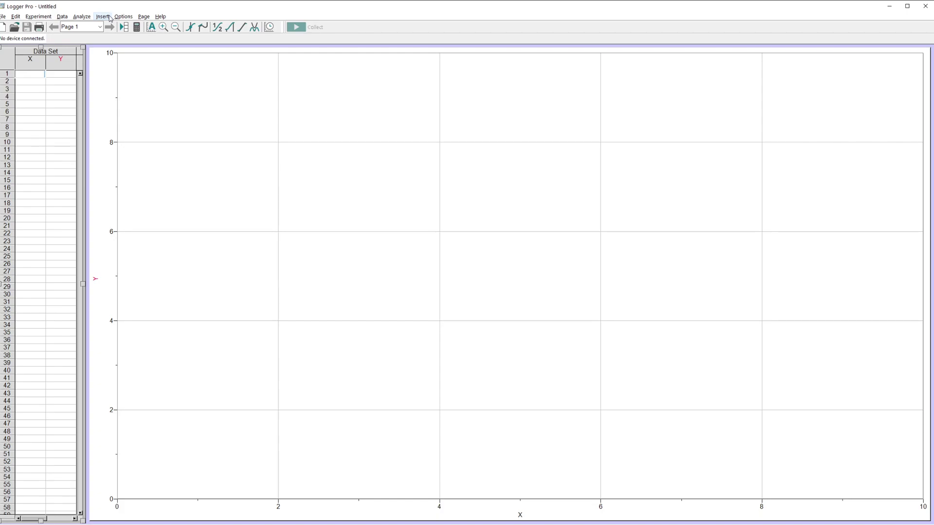
Open and close the Insert menu, then reopen it to show the insertable items, including Movie….
{"action": "left_click", "coordinate": [110, 18]}
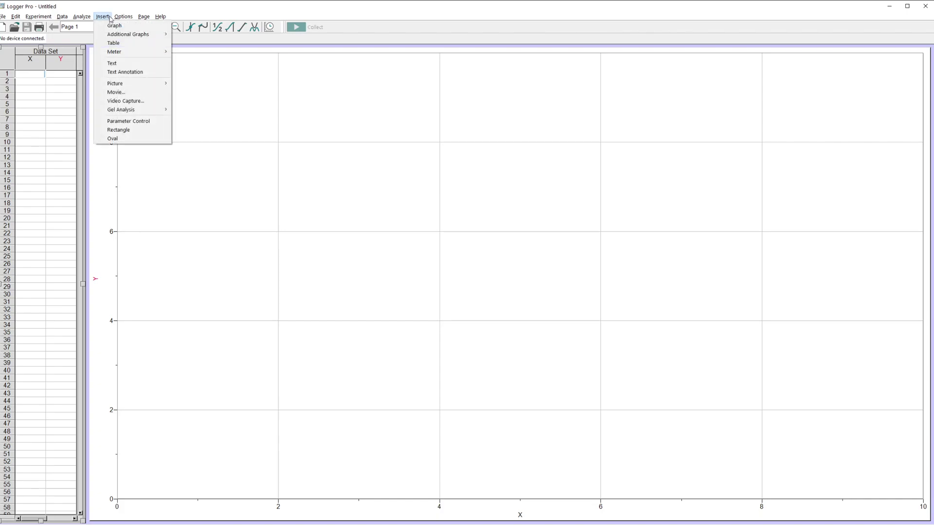
{"action": "left_click", "coordinate": [110, 19]}
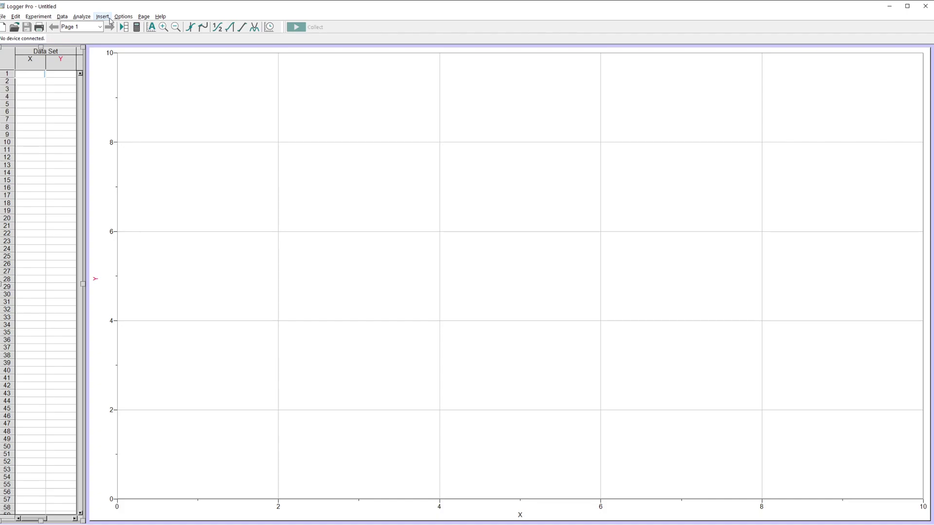
{"action": "left_click", "coordinate": [110, 21]}
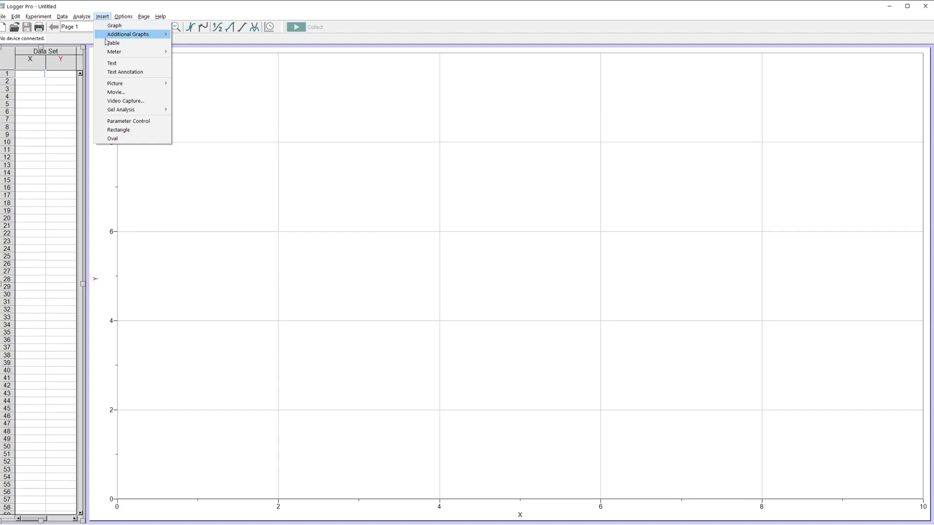
Insert the 01.01 coffee-filter drop video (161 frames) onto the page via Insert > Movie….
{"action": "left_click", "coordinate": [129, 93]}
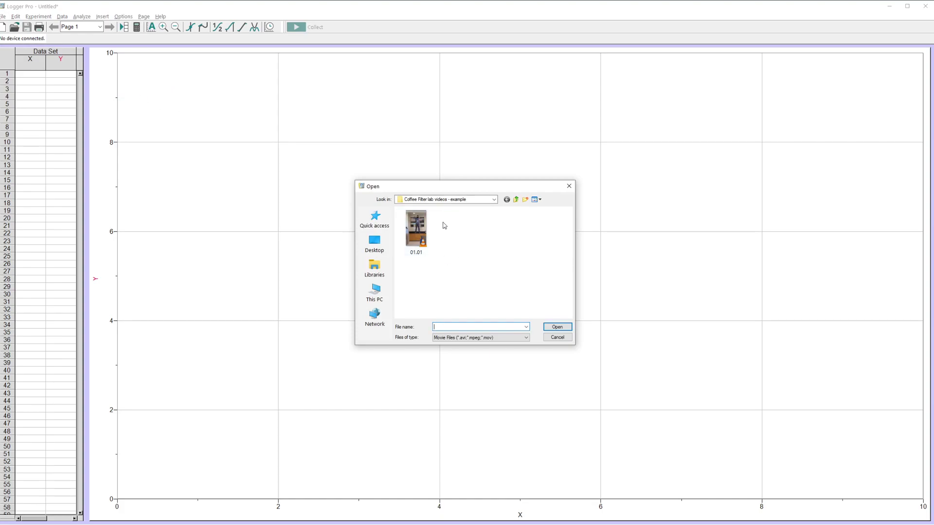
{"action": "left_click", "coordinate": [426, 242]}
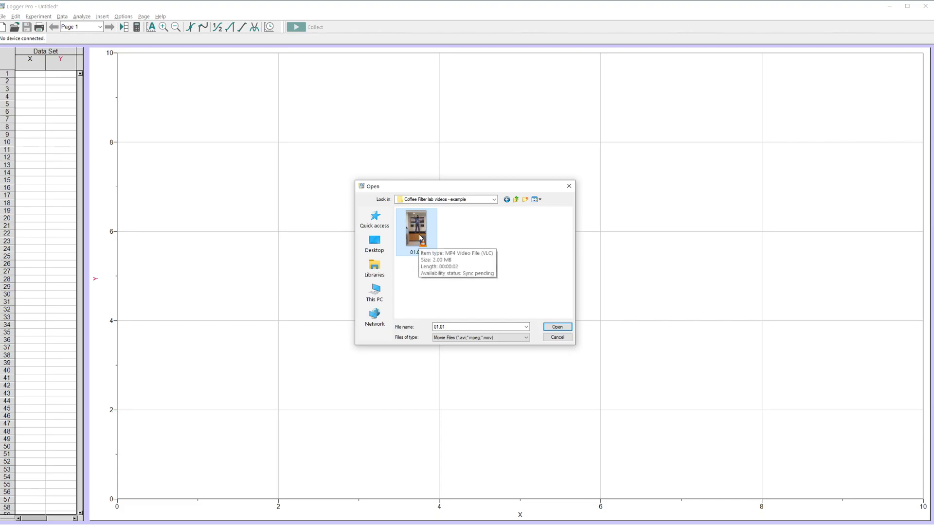
{"action": "double_click", "coordinate": [421, 237]}
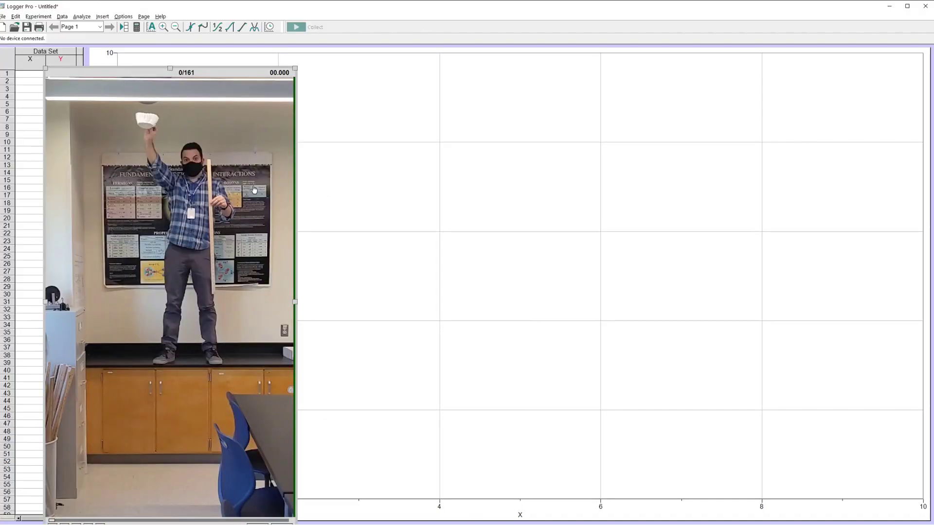
Move the movie window to the right side of the page, over the graph's right part.
{"action": "left_click_drag", "start_coordinate": [243, 106], "coordinate": [794, 67]}
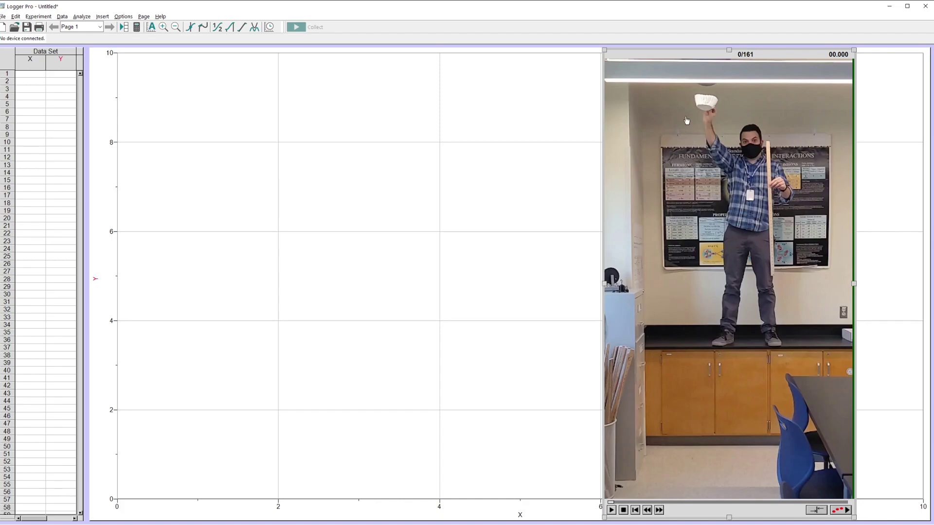
{"action": "left_click_drag", "start_coordinate": [607, 150], "coordinate": [636, 132]}
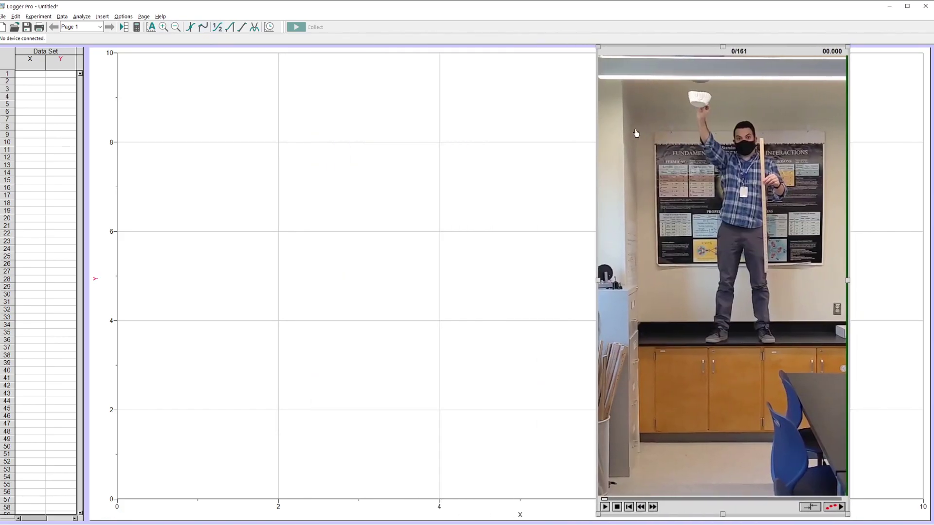
Step the drop movie forward seven frames, then play it to frame 161 at 2.683 s.
{"action": "left_click", "coordinate": [654, 507]}
{"action": "left_click", "coordinate": [654, 507]}
{"action": "left_click", "coordinate": [653, 508]}
{"action": "left_click", "coordinate": [653, 507]}
{"action": "left_click", "coordinate": [653, 507]}
{"action": "left_click", "coordinate": [653, 507]}
{"action": "left_click", "coordinate": [653, 507]}
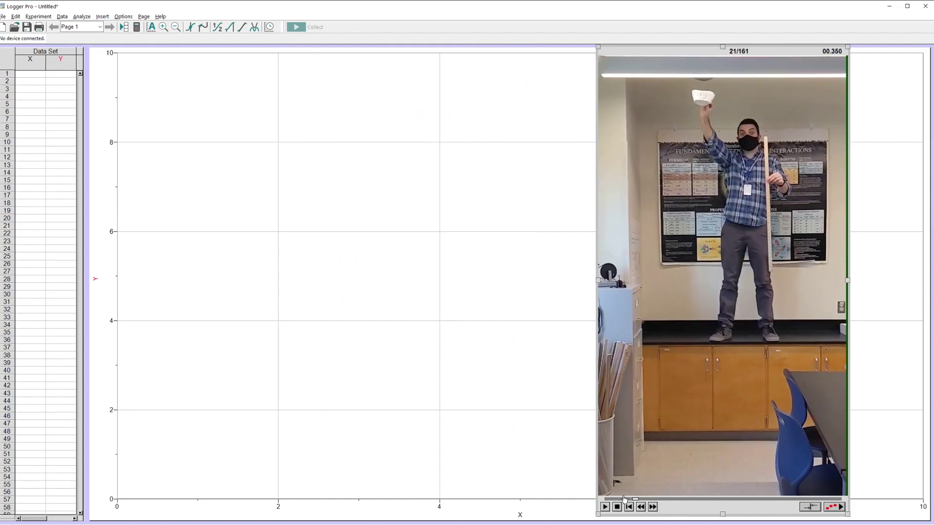
{"action": "left_click", "coordinate": [605, 507]}
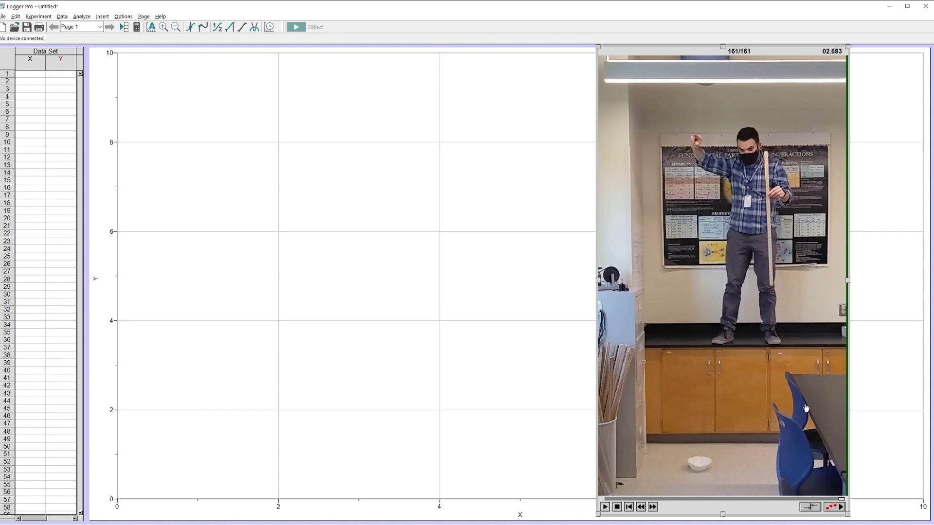
Enable video analysis, then move the movie to frame 57 at 0.950 s.
{"action": "left_click", "coordinate": [833, 507]}
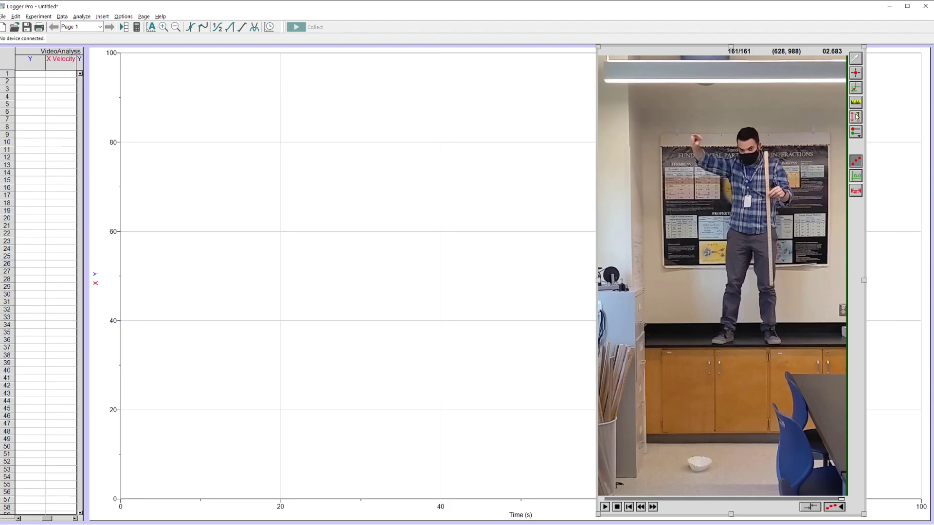
{"action": "left_click", "coordinate": [672, 498]}
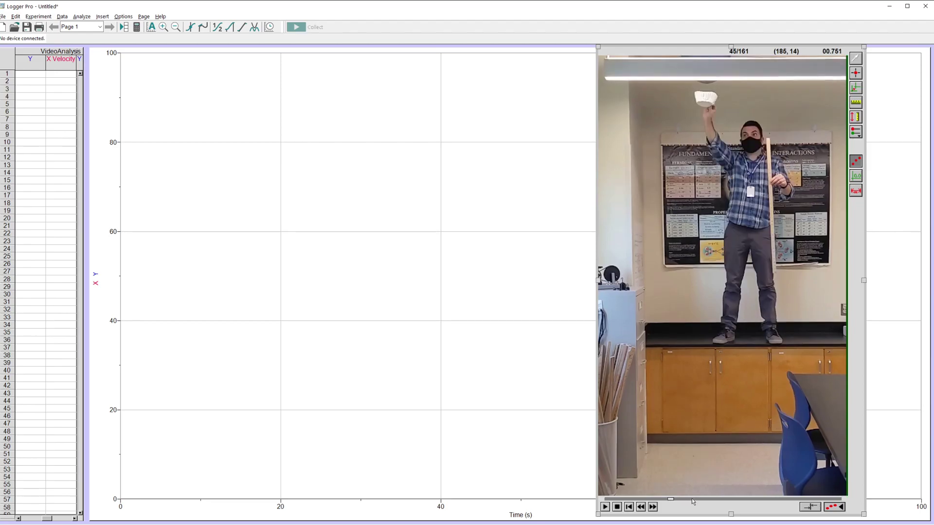
{"action": "left_click", "coordinate": [691, 499]}
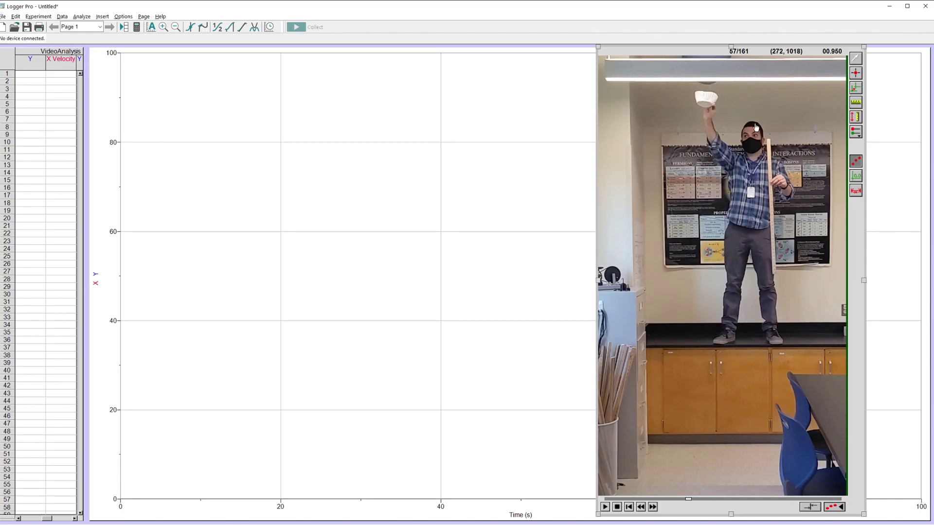
Draw a scale line along the meter stick with the Set Scale tool.
{"action": "left_click", "coordinate": [855, 103]}
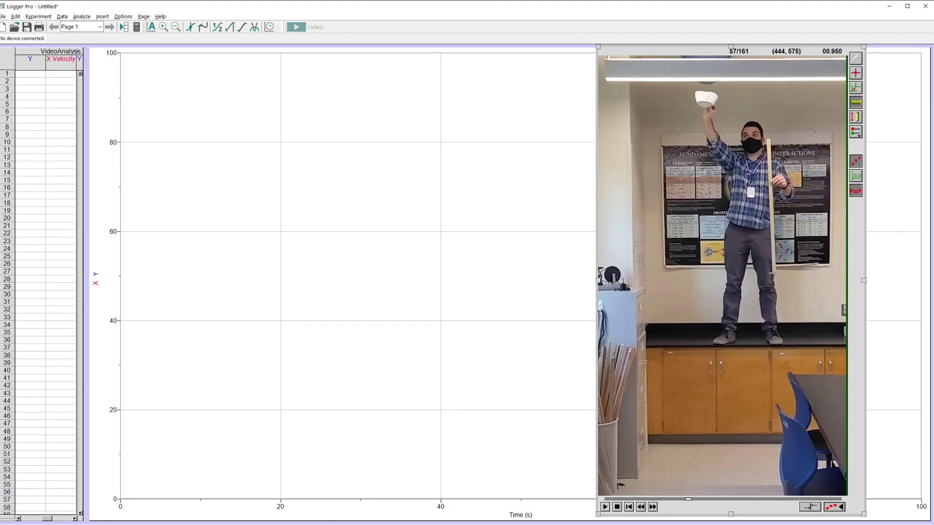
{"action": "left_click_drag", "start_coordinate": [772, 275], "coordinate": [773, 275]}
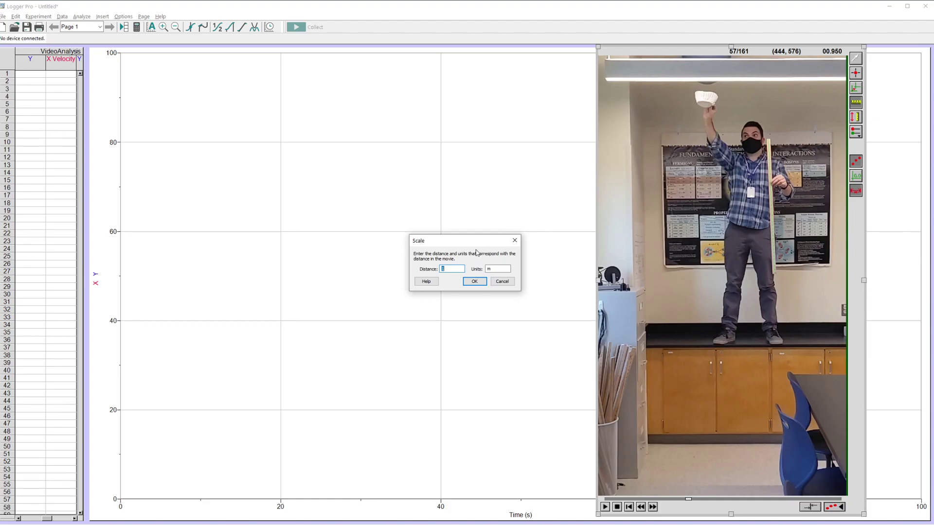
Set the scale distance to 1 m for the meter stick line.
{"action": "type", "text": ".5"}
{"action": "double_click", "coordinate": [456, 268]}
{"action": "type", "text": "1"}
{"action": "left_click", "coordinate": [474, 281]}
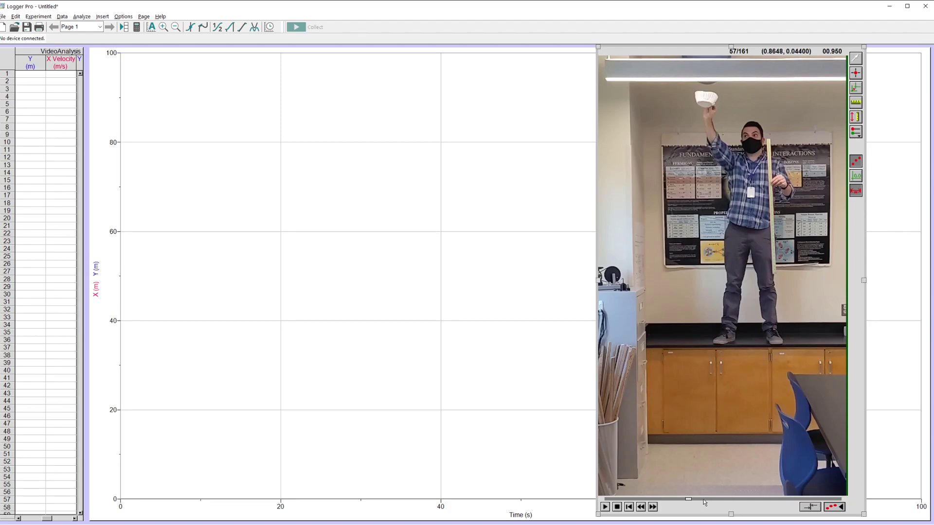
Move the movie to frame 143 (2.387 s), where the filter has landed on the floor.
{"action": "left_click_drag", "start_coordinate": [689, 500], "coordinate": [754, 498]}
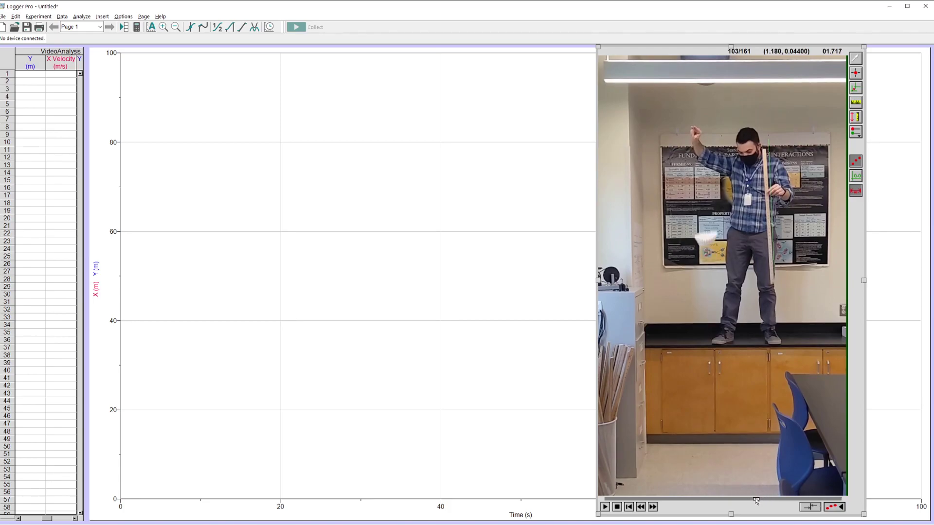
{"action": "left_click_drag", "start_coordinate": [756, 499], "coordinate": [813, 506]}
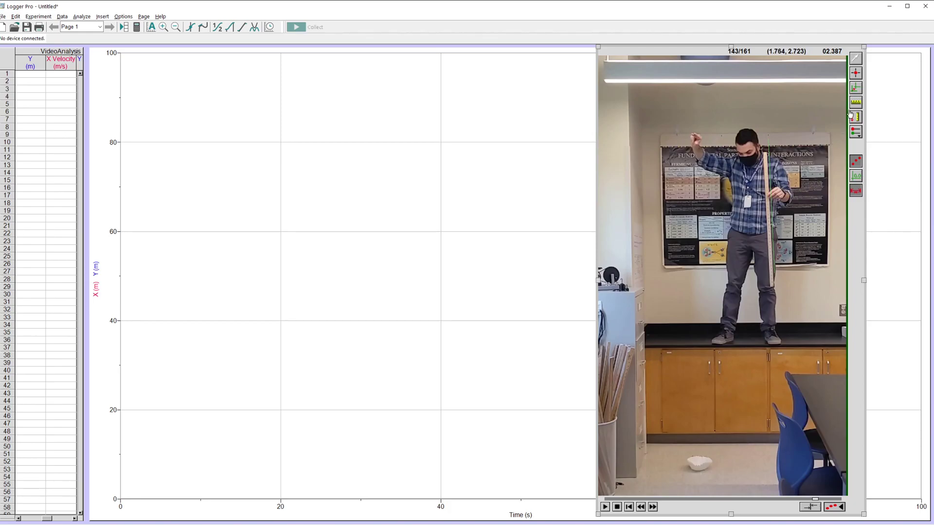
Place the coordinate origin at the landed filter, then return the movie to frame 66 (1.100 s).
{"action": "left_click", "coordinate": [857, 88]}
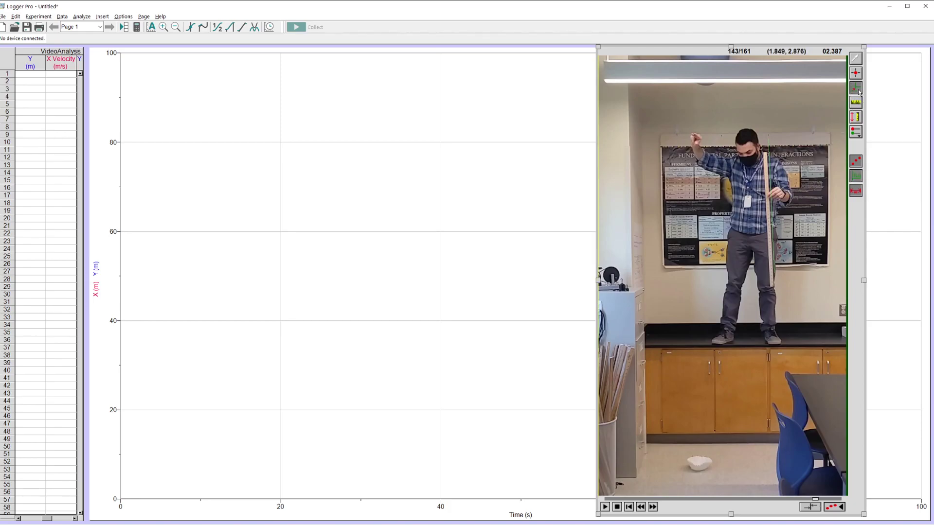
{"action": "left_click", "coordinate": [698, 470]}
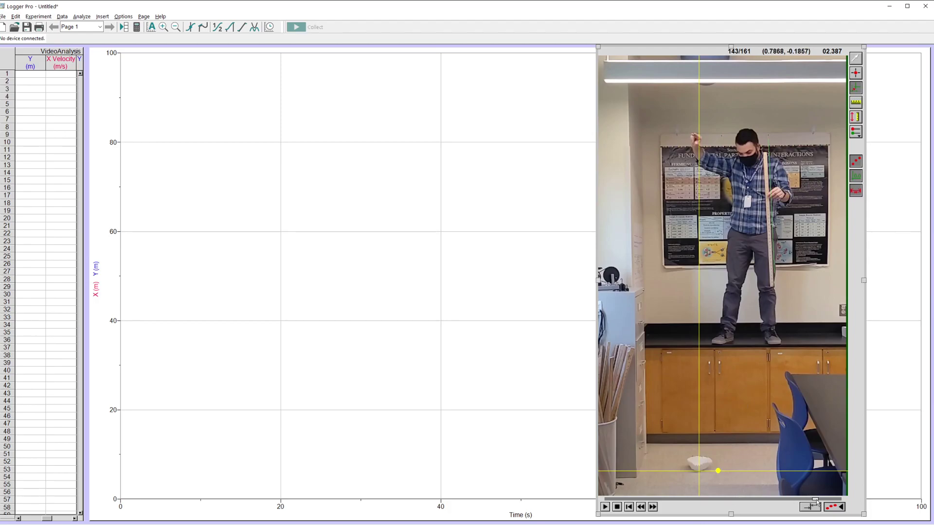
{"action": "left_click_drag", "start_coordinate": [815, 499], "coordinate": [705, 501]}
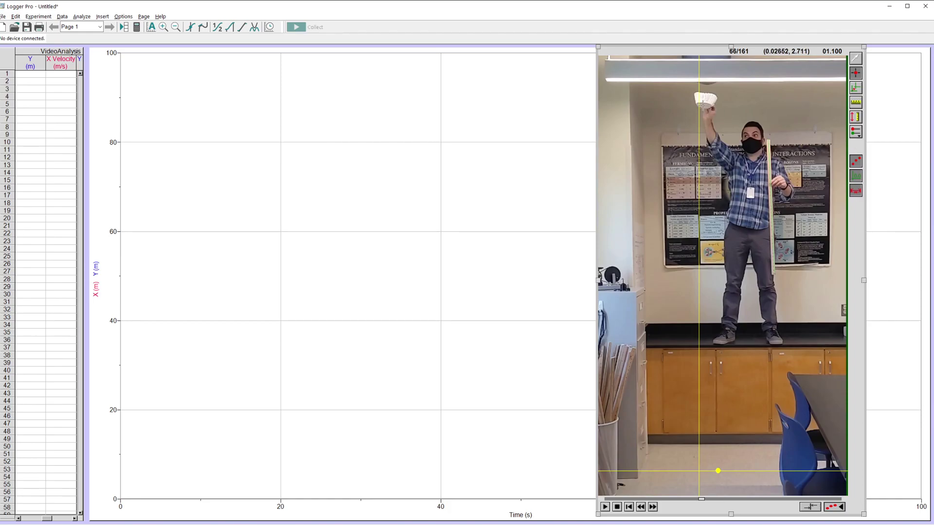
{"action": "right_click", "coordinate": [855, 75]}
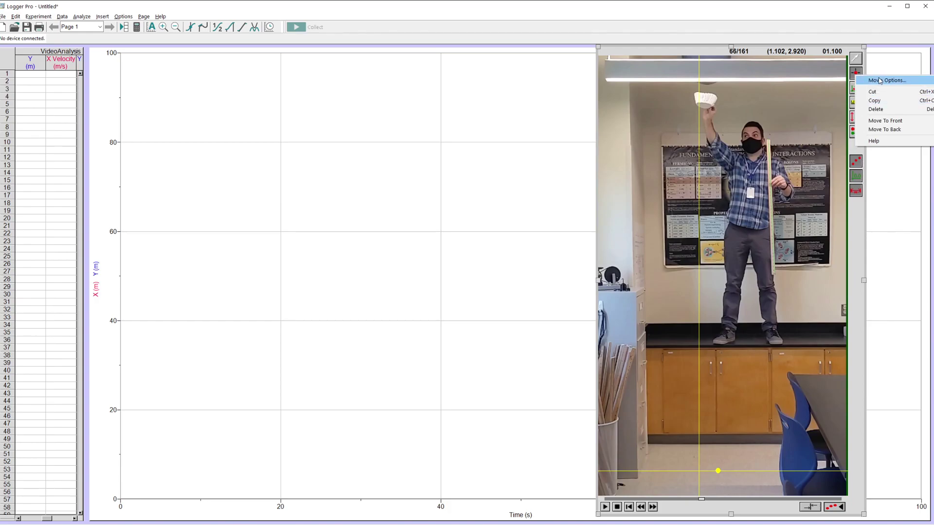
{"action": "left_click", "coordinate": [854, 144]}
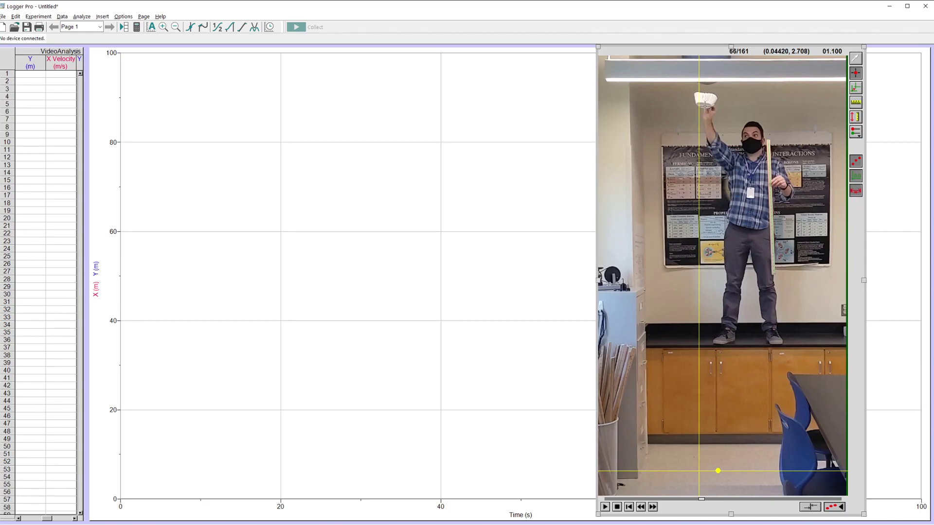
Mark the filter's position in four successive frames, with Y values from 2.708 to 2.691 m.
{"action": "left_click", "coordinate": [705, 106]}
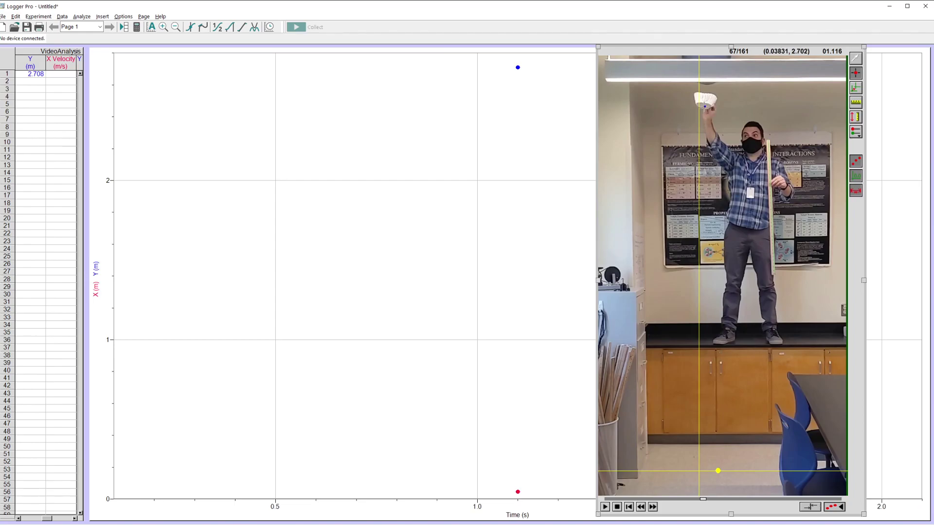
{"action": "key", "text": "Right"}
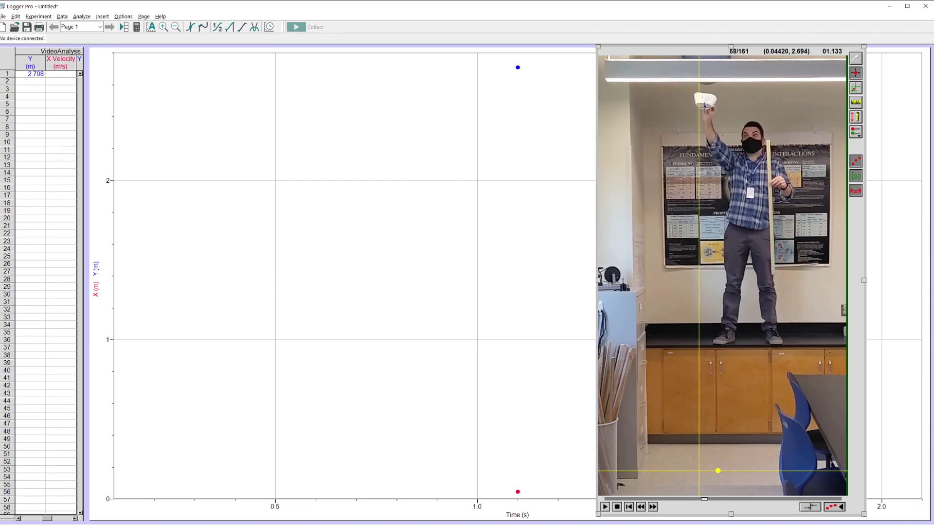
{"action": "left_click", "coordinate": [705, 106]}
{"action": "left_click", "coordinate": [704, 107]}
{"action": "left_click", "coordinate": [704, 107]}
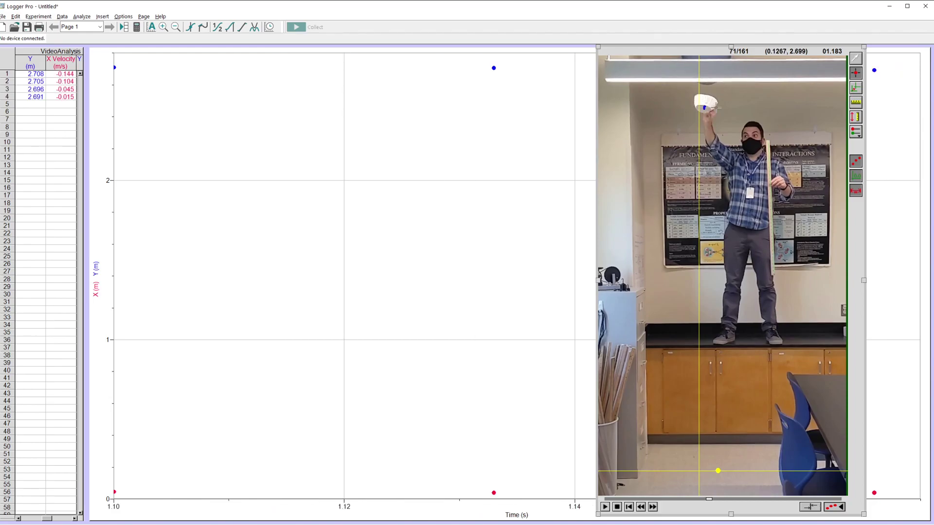
Set Movie Options so the movie advances 2 frames after each added point.
{"action": "right_click", "coordinate": [864, 228]}
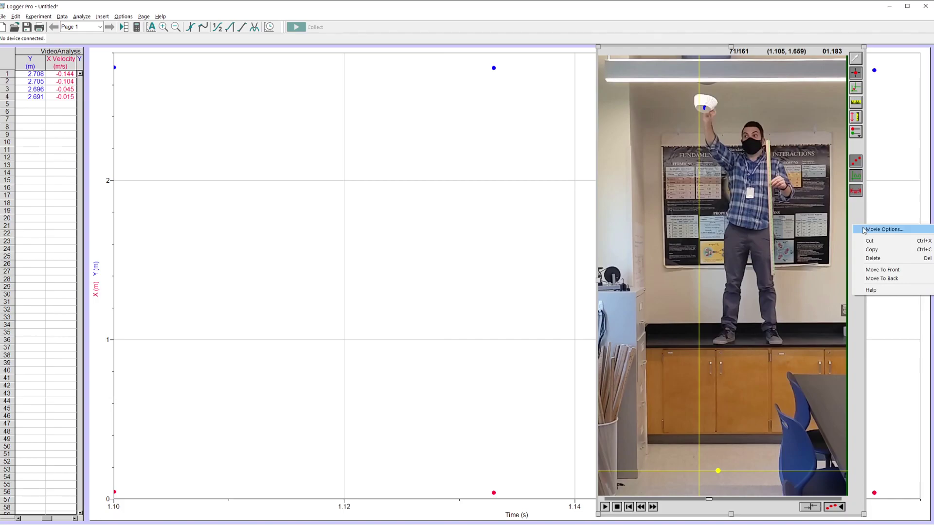
{"action": "left_click", "coordinate": [864, 229]}
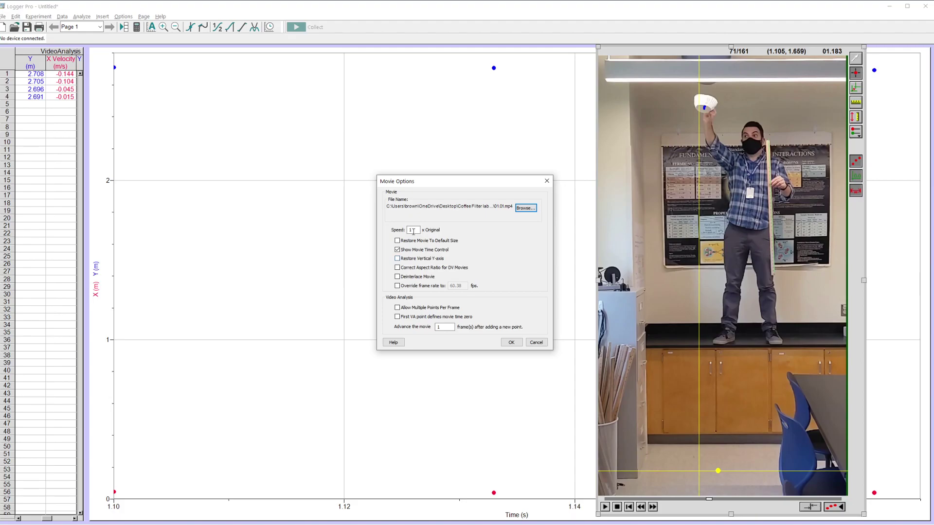
{"action": "double_click", "coordinate": [439, 327]}
{"action": "type", "text": "2"}
{"action": "left_click", "coordinate": [512, 343]}
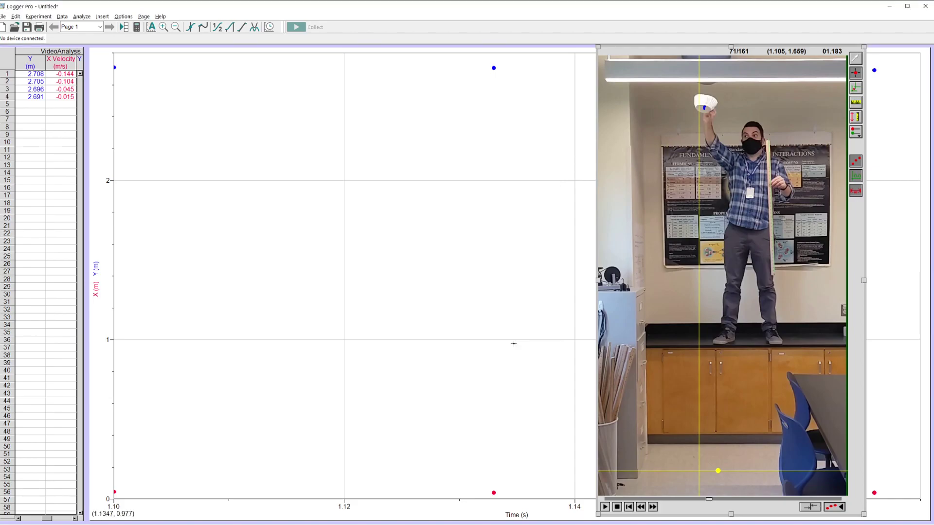
Mark the falling filter in each successive frame, filling table rows 5 through 28.
{"action": "left_click", "coordinate": [703, 109]}
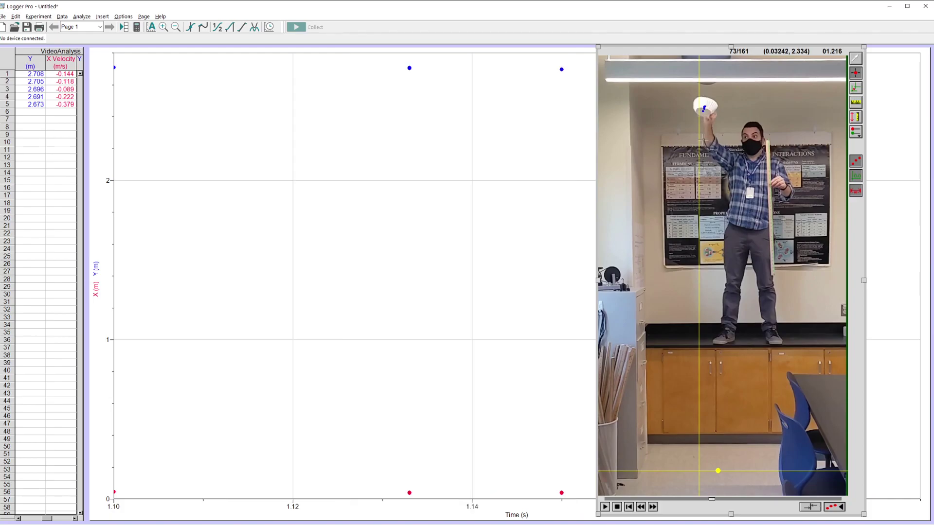
{"action": "left_click", "coordinate": [704, 111]}
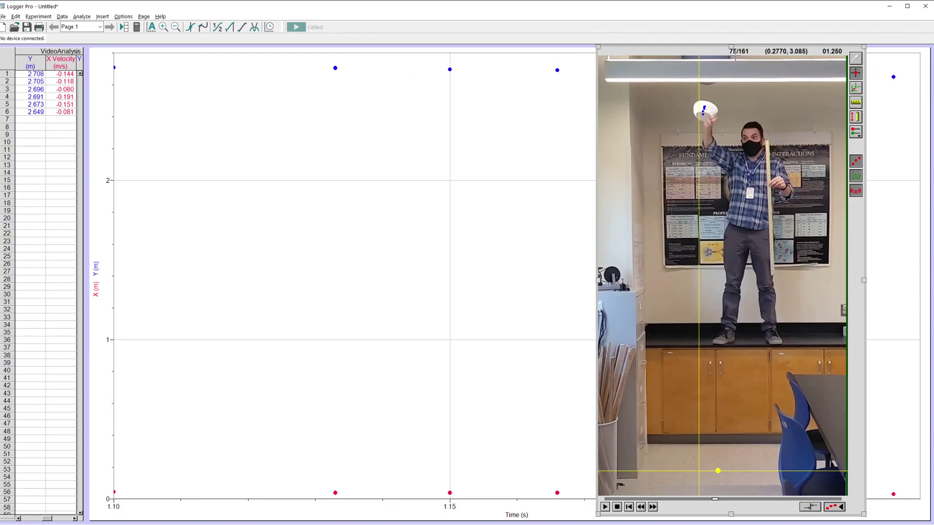
{"action": "left_click", "coordinate": [703, 115]}
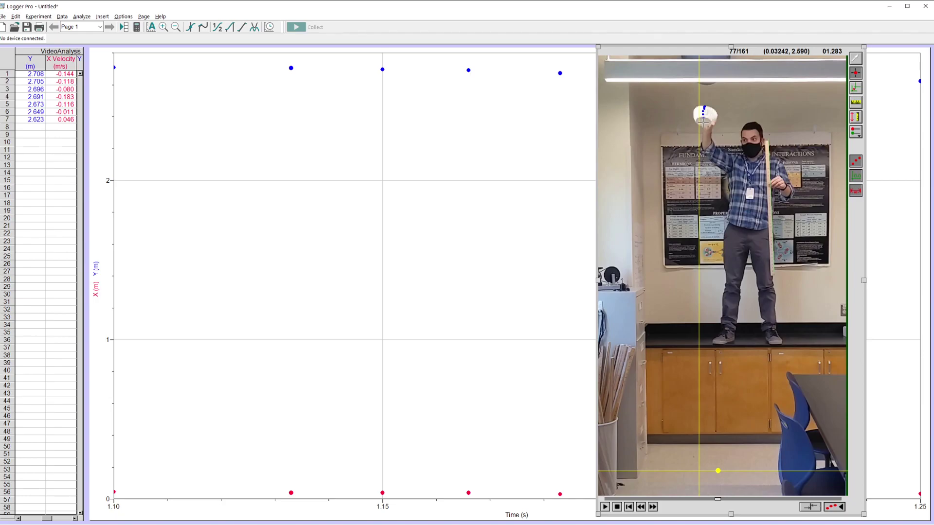
{"action": "left_click", "coordinate": [703, 126]}
{"action": "left_click", "coordinate": [704, 130]}
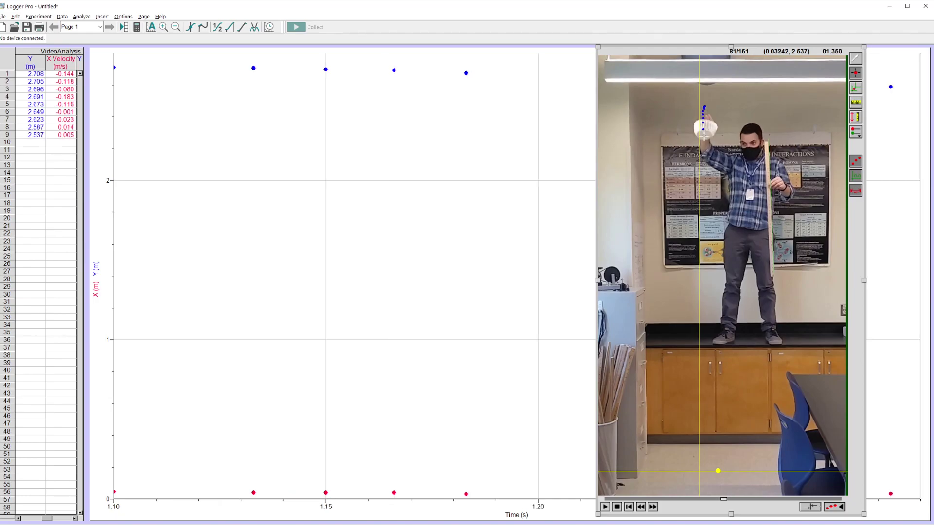
{"action": "left_click", "coordinate": [704, 136]}
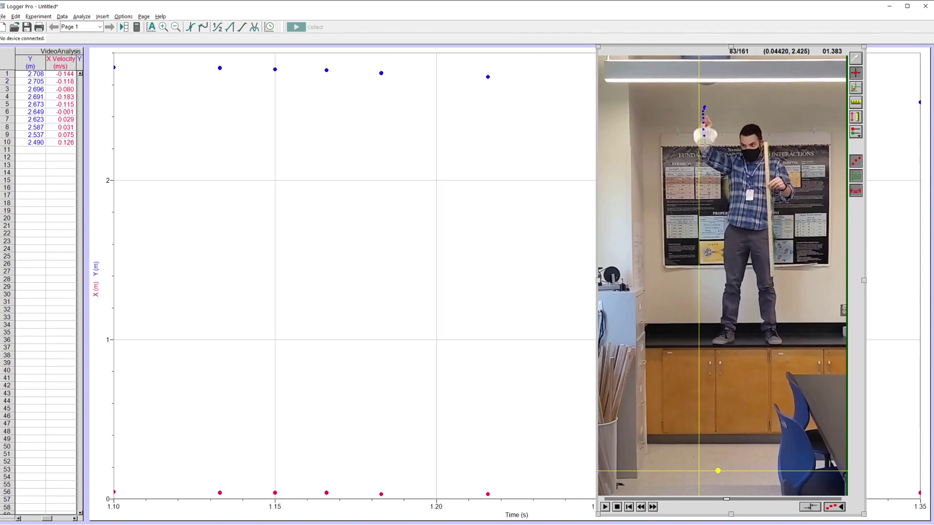
{"action": "left_click", "coordinate": [705, 144]}
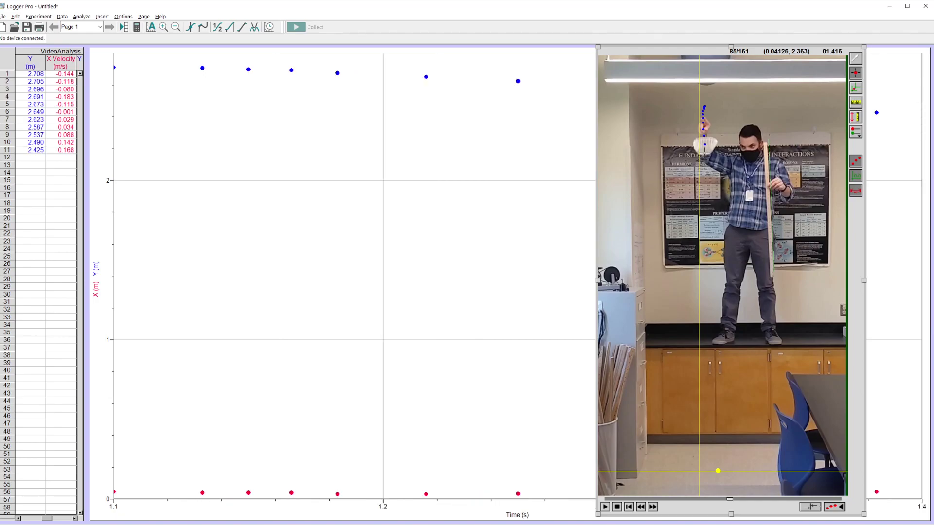
{"action": "left_click", "coordinate": [705, 153]}
{"action": "left_click", "coordinate": [705, 161]}
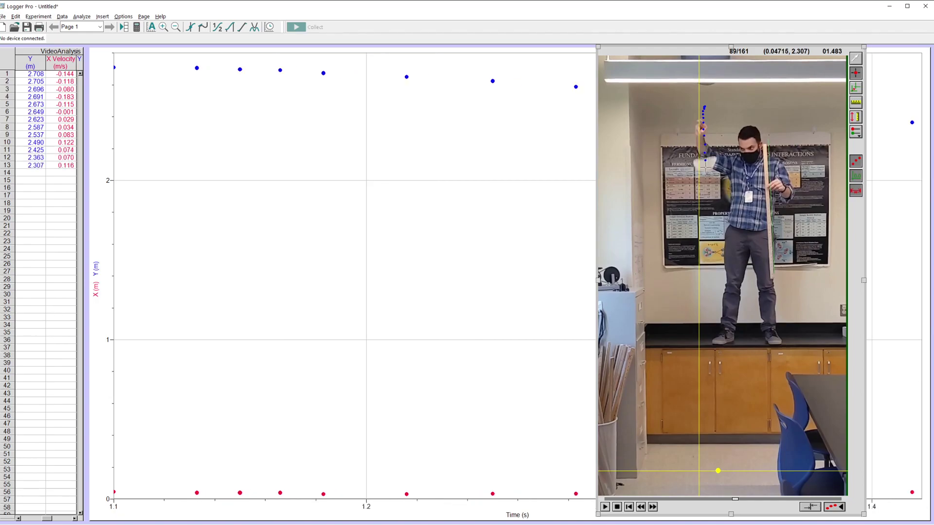
{"action": "left_click", "coordinate": [706, 169]}
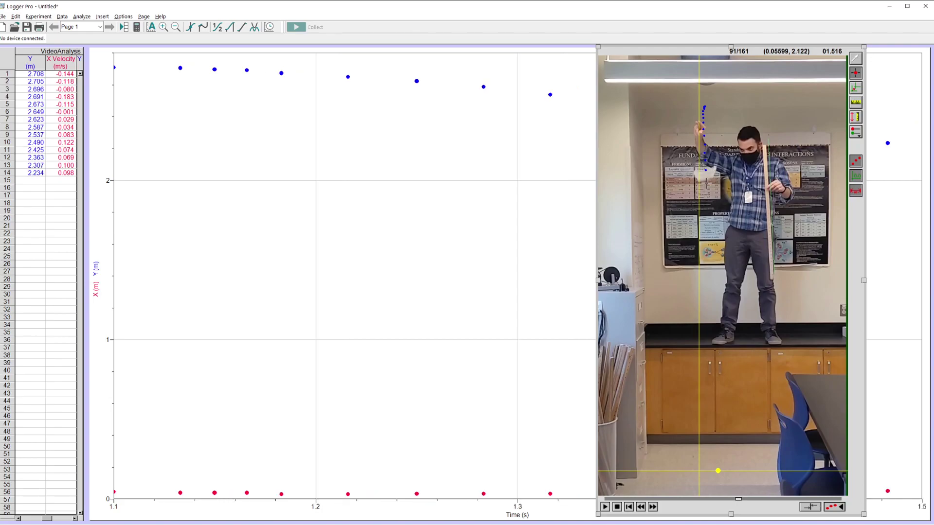
{"action": "left_click", "coordinate": [706, 179]}
{"action": "left_click", "coordinate": [706, 189]}
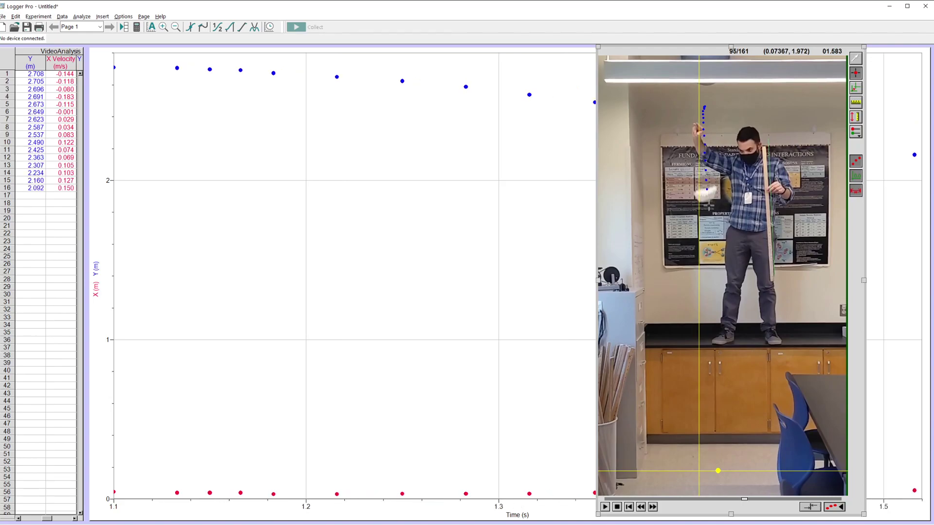
{"action": "left_click", "coordinate": [706, 201]}
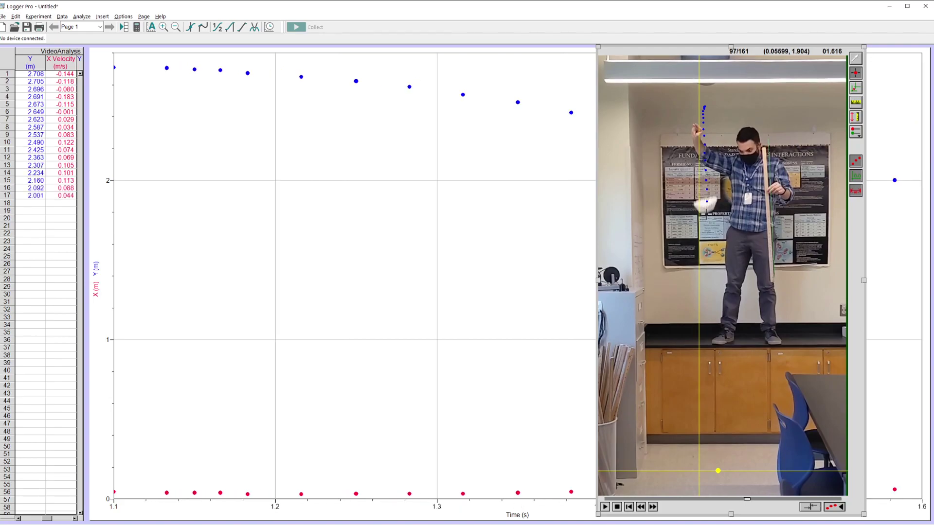
{"action": "left_click", "coordinate": [706, 210]}
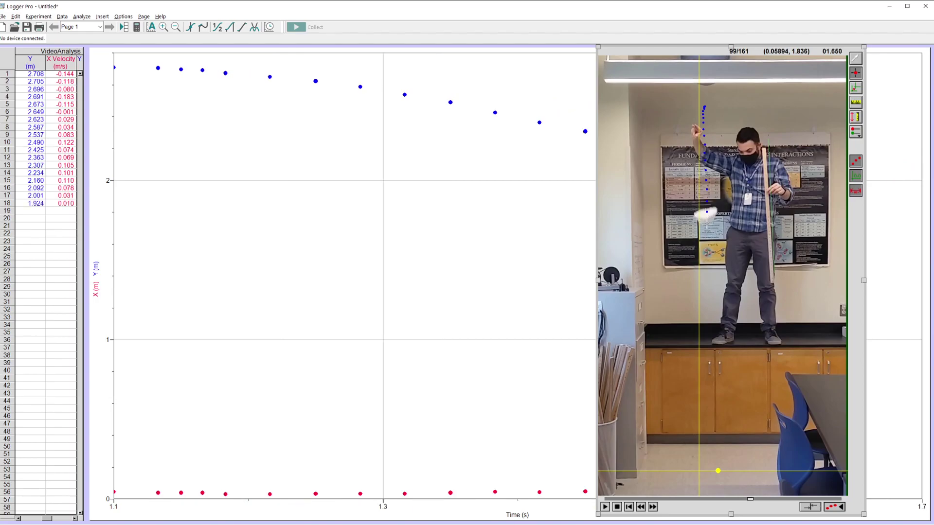
{"action": "left_click", "coordinate": [707, 222]}
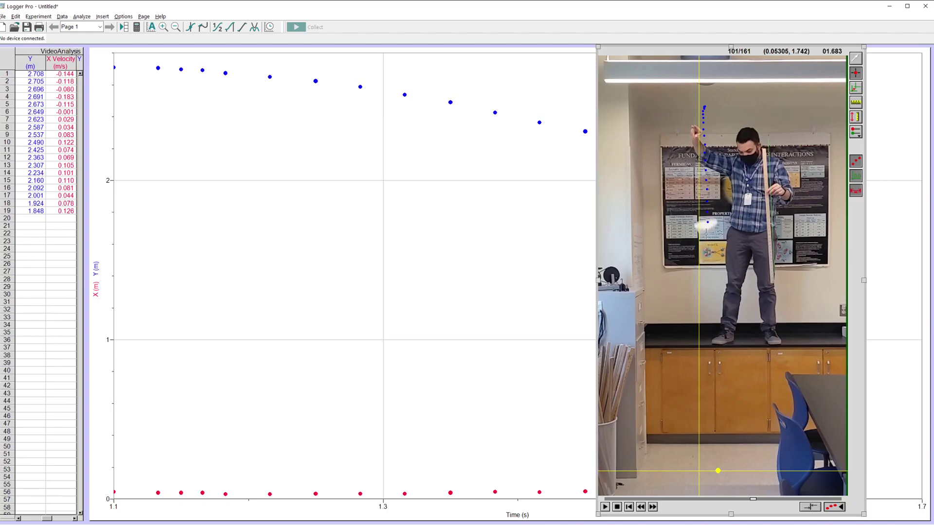
{"action": "left_click", "coordinate": [707, 233]}
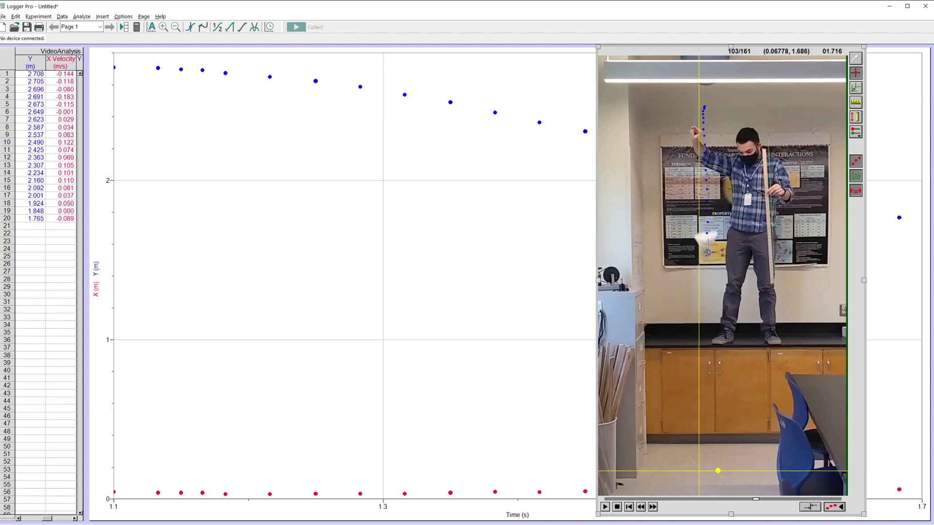
{"action": "left_click", "coordinate": [707, 243]}
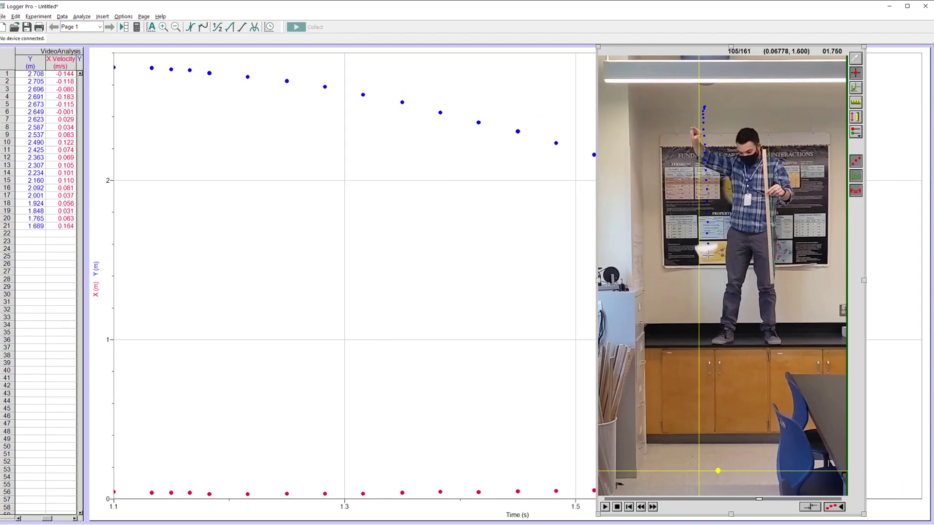
{"action": "left_click", "coordinate": [707, 254]}
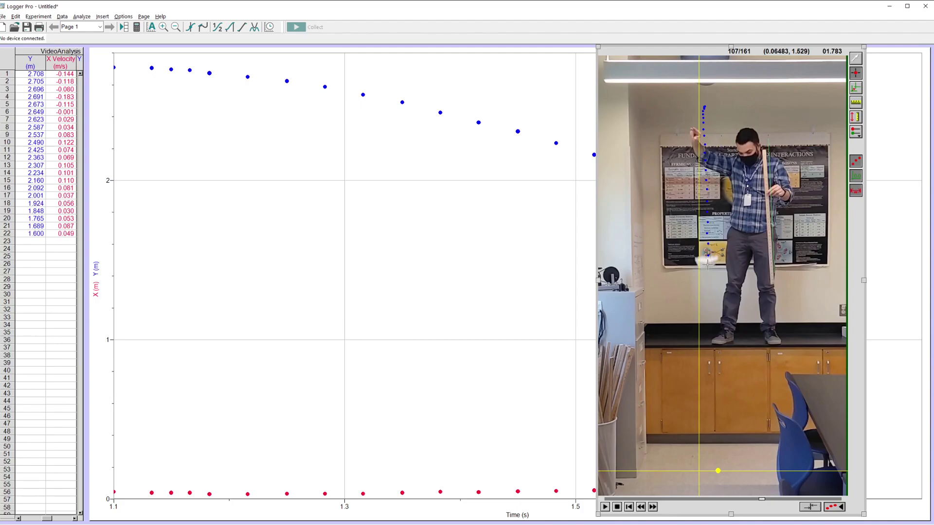
{"action": "left_click", "coordinate": [707, 266]}
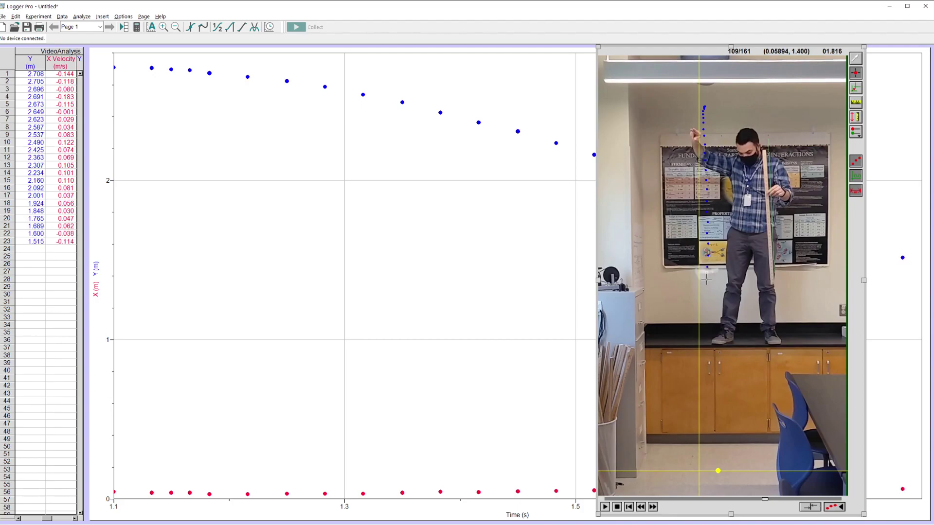
{"action": "left_click", "coordinate": [706, 279]}
{"action": "left_click", "coordinate": [706, 288]}
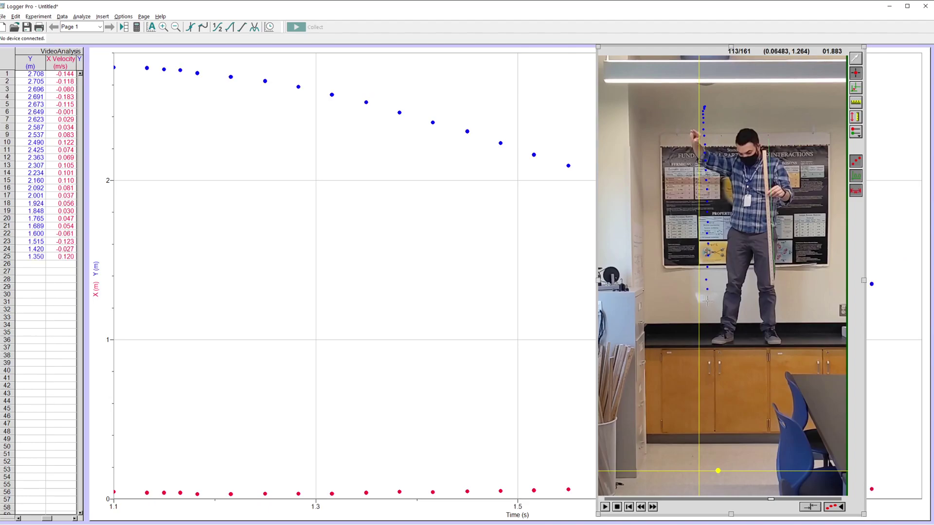
{"action": "left_click", "coordinate": [707, 301]}
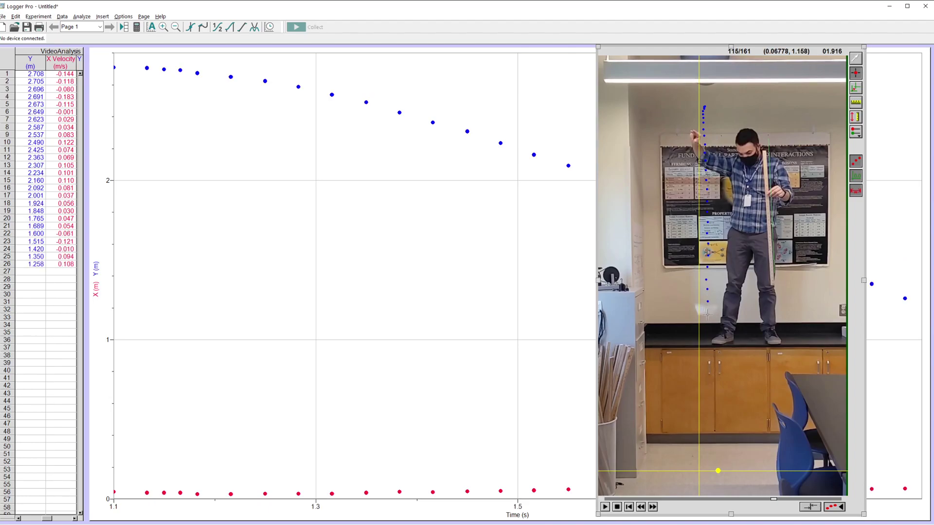
{"action": "left_click", "coordinate": [706, 314]}
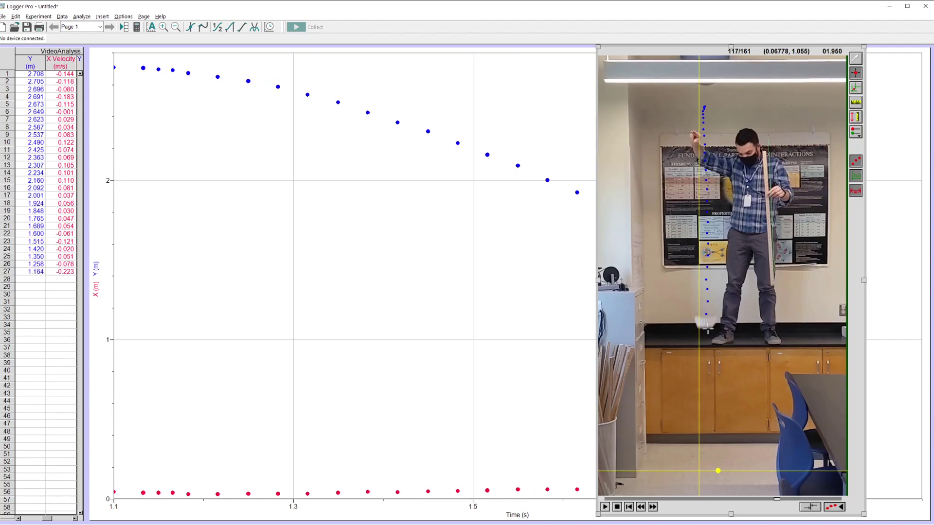
{"action": "left_click", "coordinate": [706, 327]}
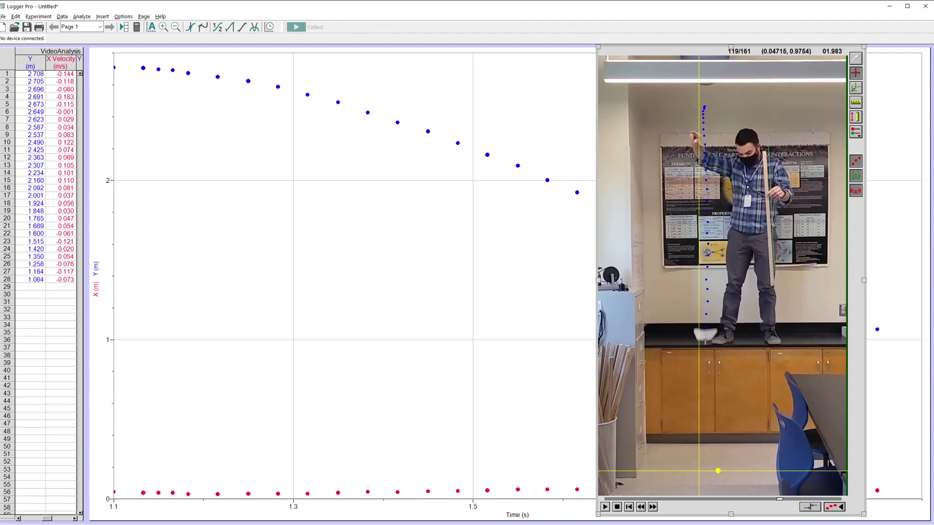
Keep marking the filter down to its landing, ending at row 40 with Y 0.002947 m.
{"action": "left_click", "coordinate": [706, 340]}
{"action": "left_click", "coordinate": [705, 351]}
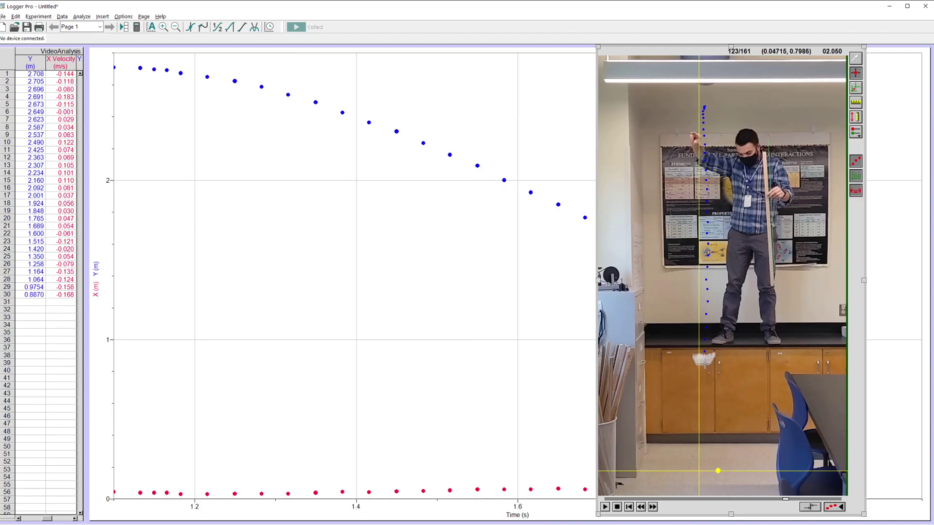
{"action": "left_click", "coordinate": [705, 363]}
{"action": "left_click", "coordinate": [704, 375]}
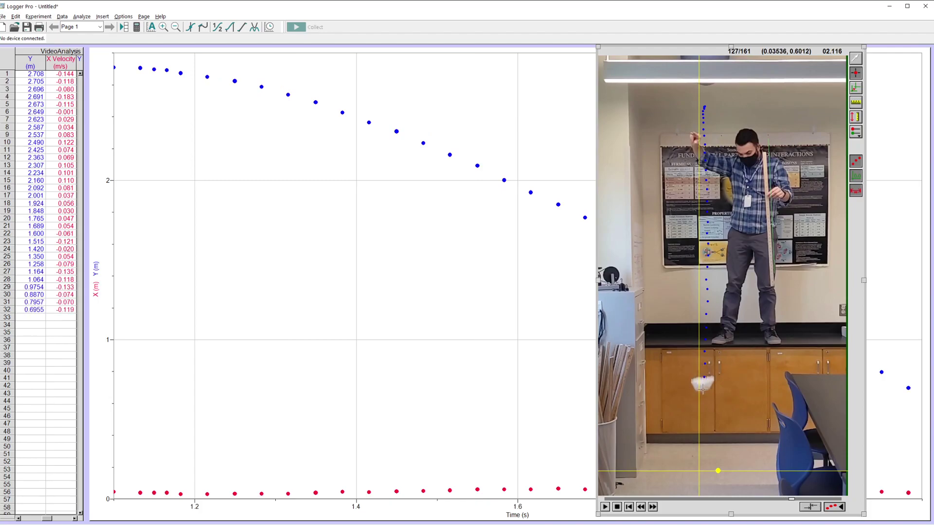
{"action": "left_click", "coordinate": [703, 389]}
{"action": "left_click", "coordinate": [703, 403]}
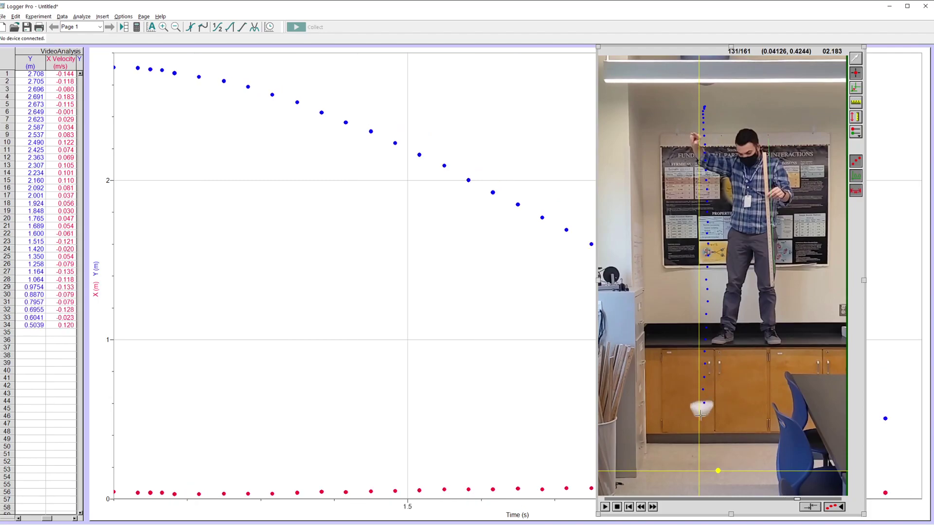
{"action": "left_click", "coordinate": [700, 414]}
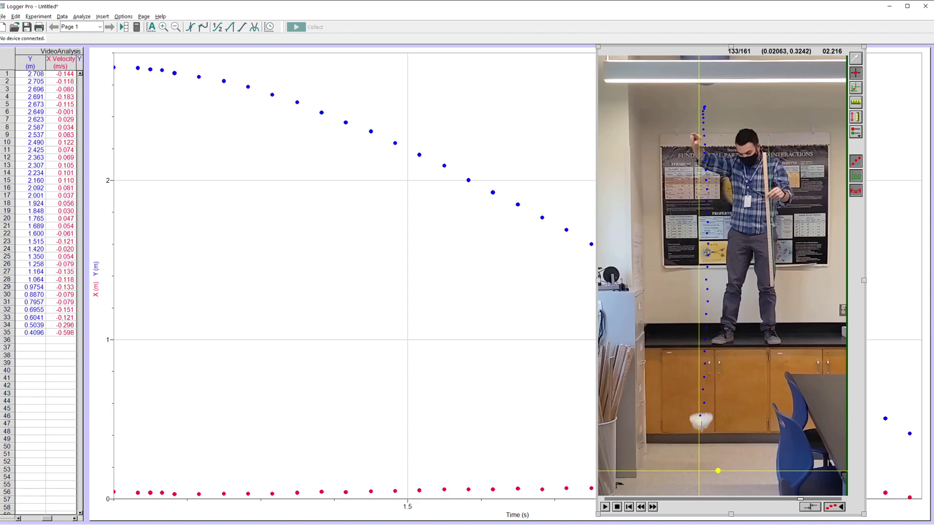
{"action": "left_click", "coordinate": [700, 426]}
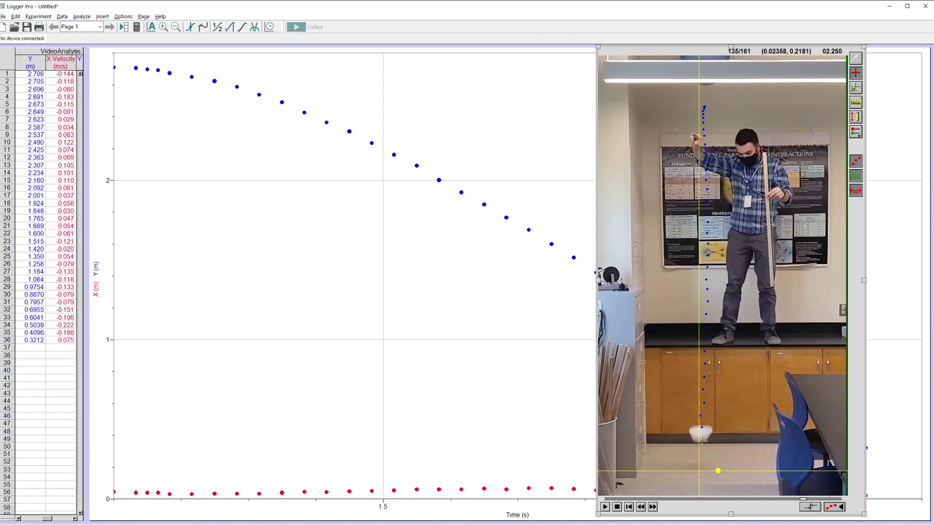
{"action": "left_click", "coordinate": [700, 441]}
{"action": "left_click", "coordinate": [699, 452]}
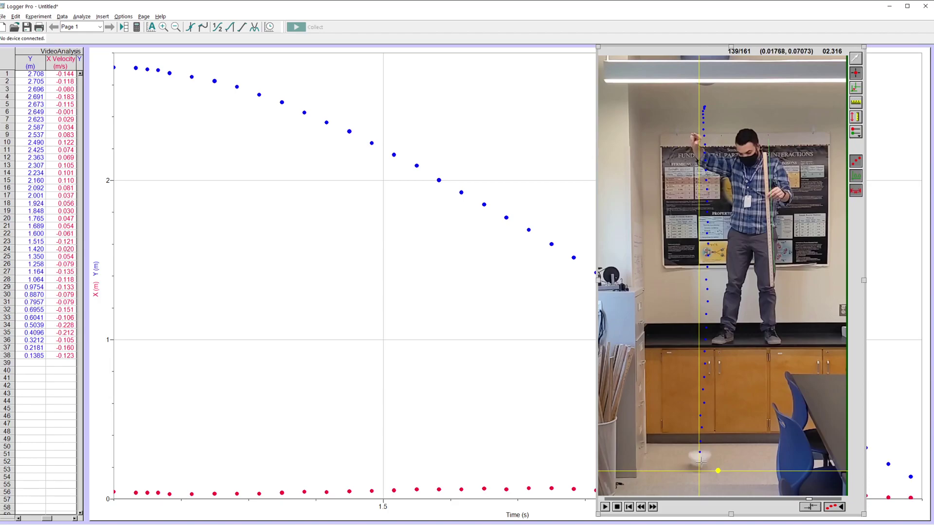
{"action": "left_click", "coordinate": [699, 464]}
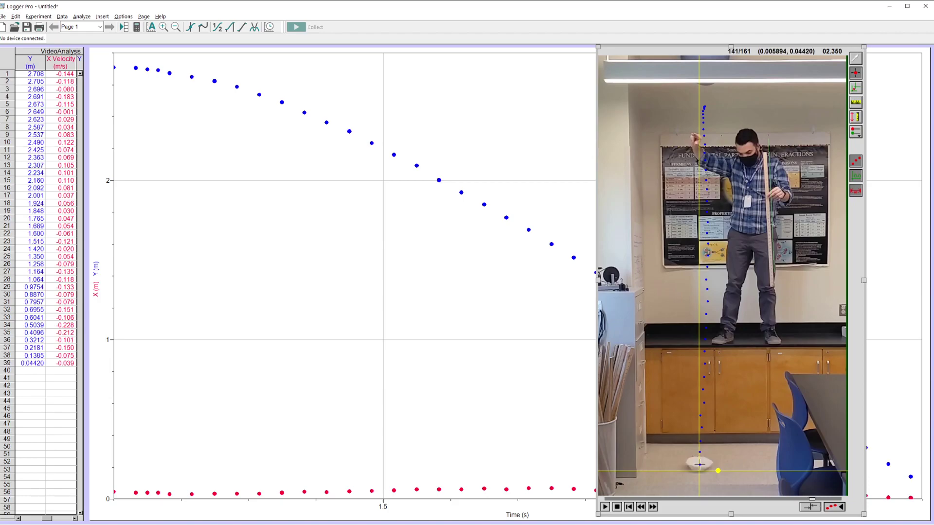
{"action": "left_click", "coordinate": [699, 471]}
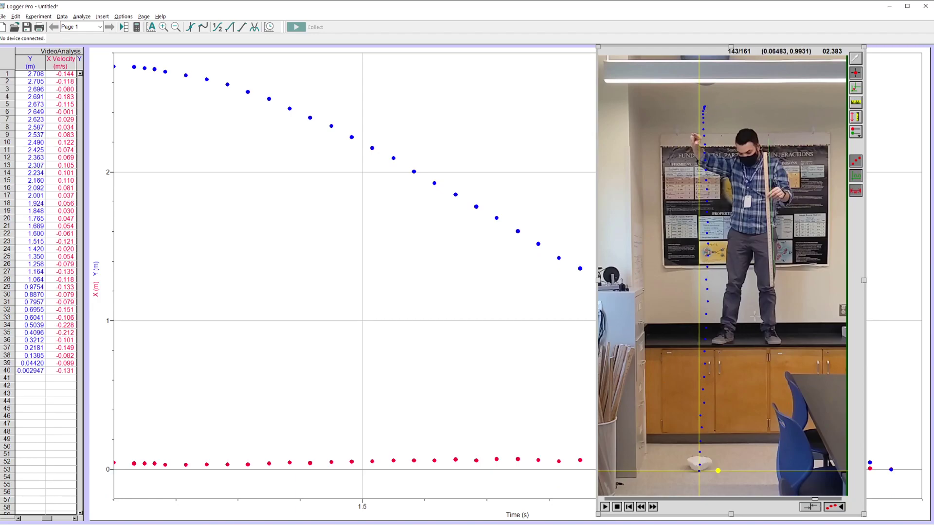
{"action": "left_click", "coordinate": [531, 299]}
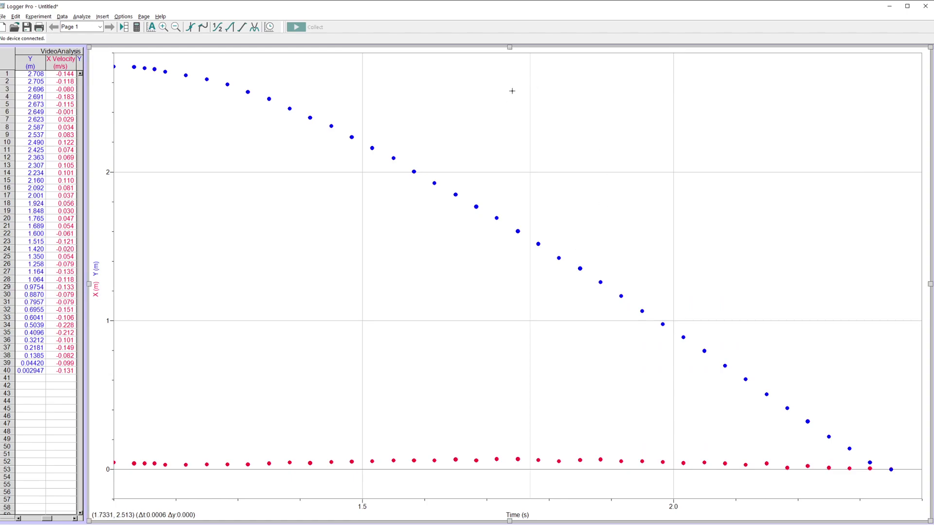
{"action": "right_click", "coordinate": [525, 293]}
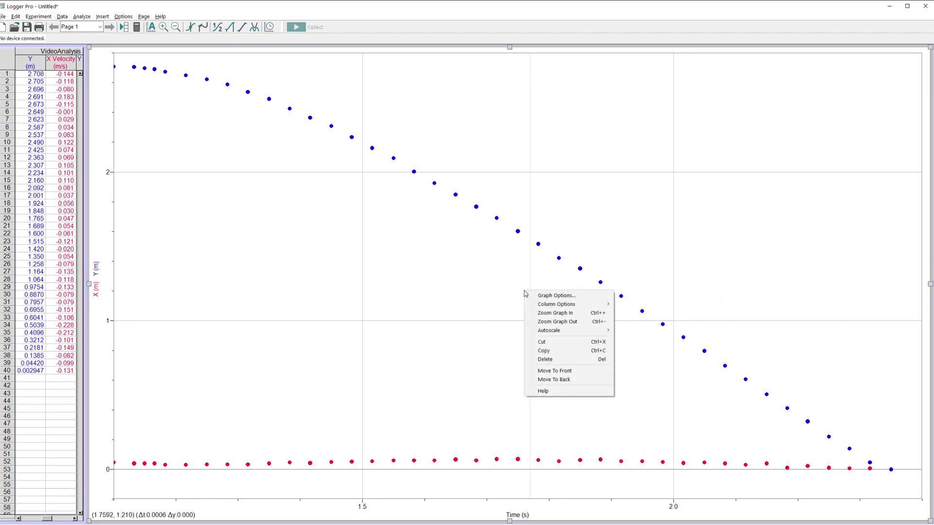
{"action": "left_click", "coordinate": [570, 379]}
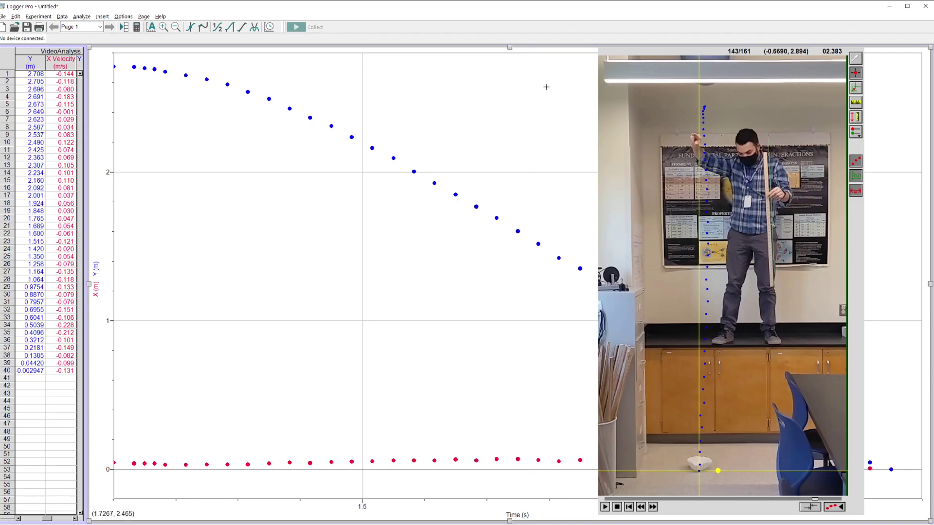
Switch the movie to the Select Point tool so clicks no longer add points.
{"action": "left_click", "coordinate": [606, 81]}
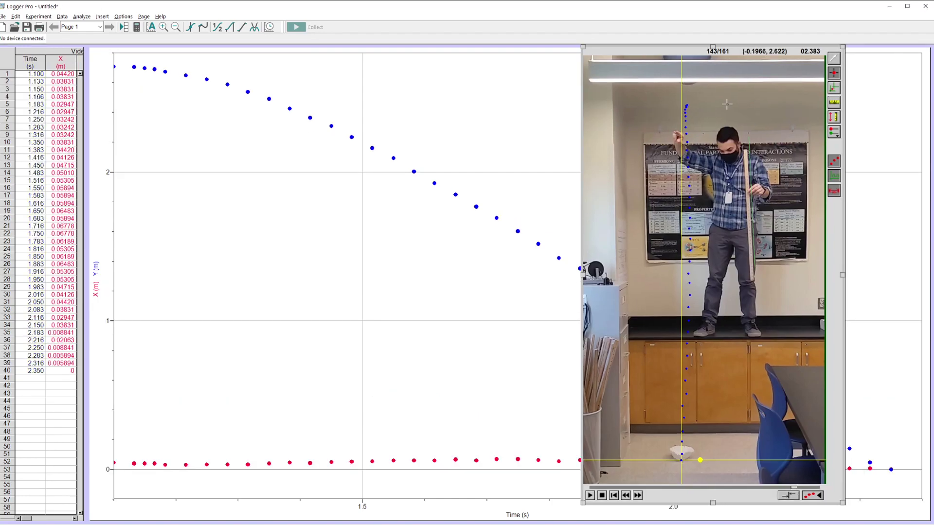
{"action": "left_click", "coordinate": [835, 60]}
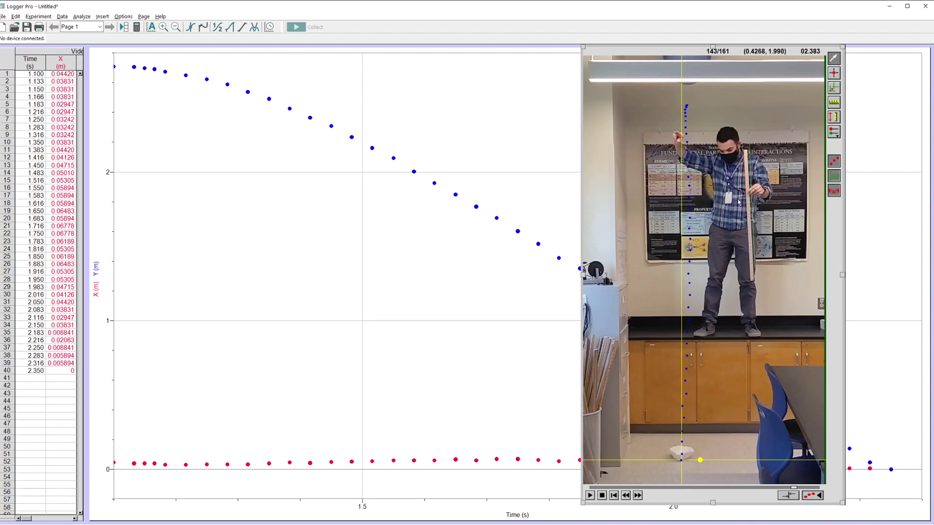
Send the movie behind the graph and zoom the graph out to span 1–3 s.
{"action": "right_click", "coordinate": [748, 173]}
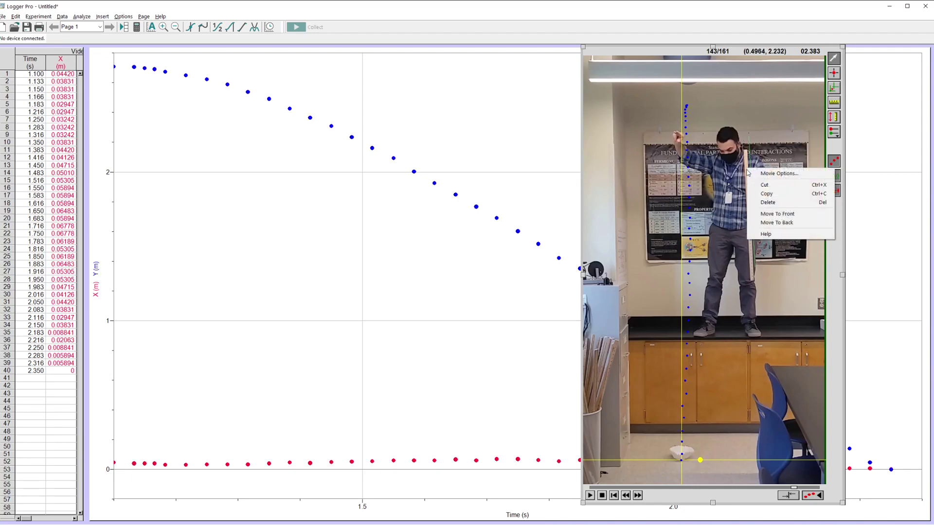
{"action": "left_click", "coordinate": [777, 222]}
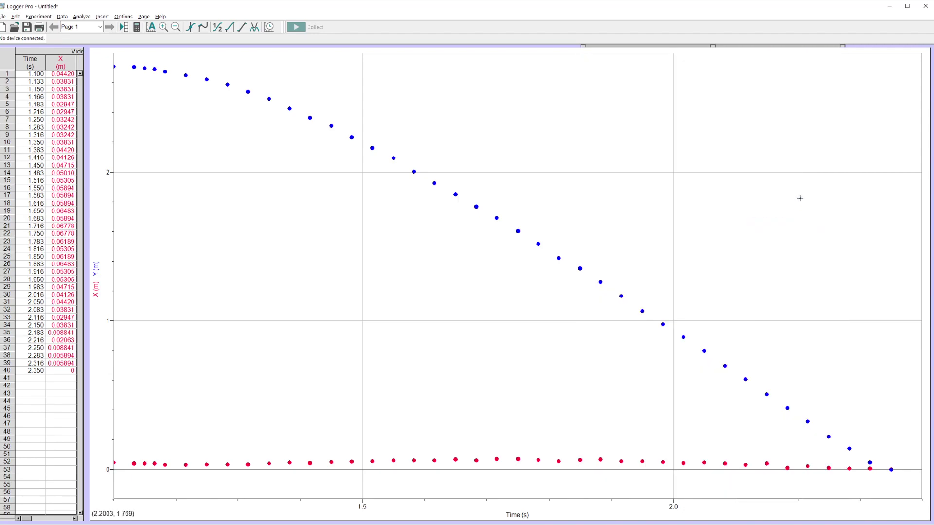
{"action": "left_click", "coordinate": [176, 27]}
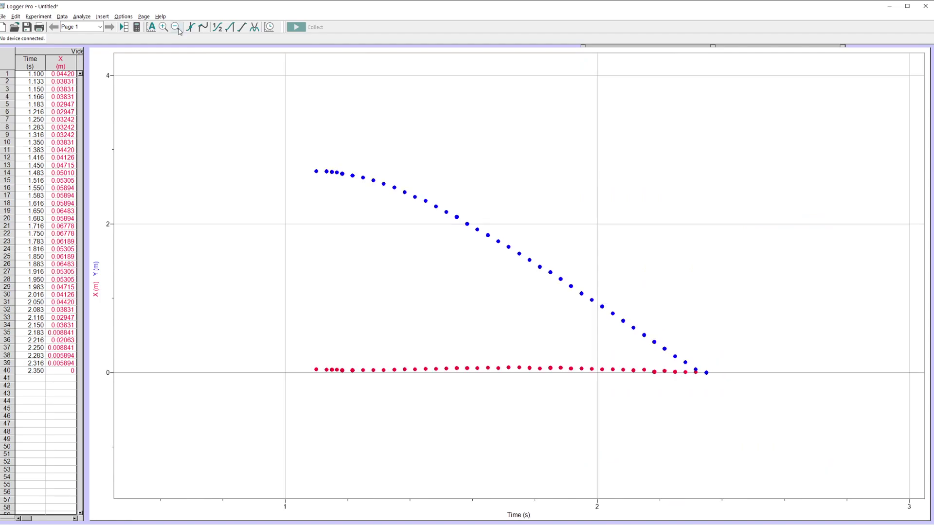
Plot only Y position against time, zoomed to 1–3 s and -1 to 4 m.
{"action": "left_click", "coordinate": [95, 280]}
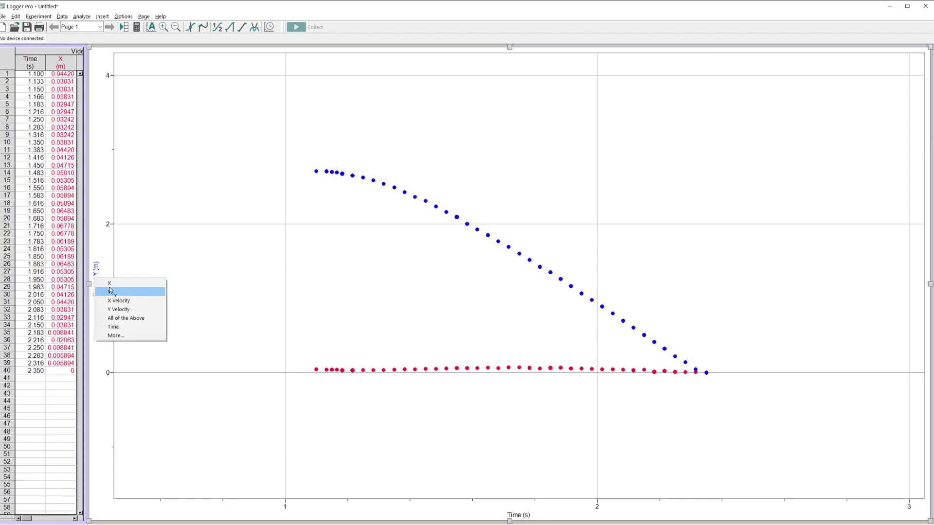
{"action": "left_click", "coordinate": [110, 291]}
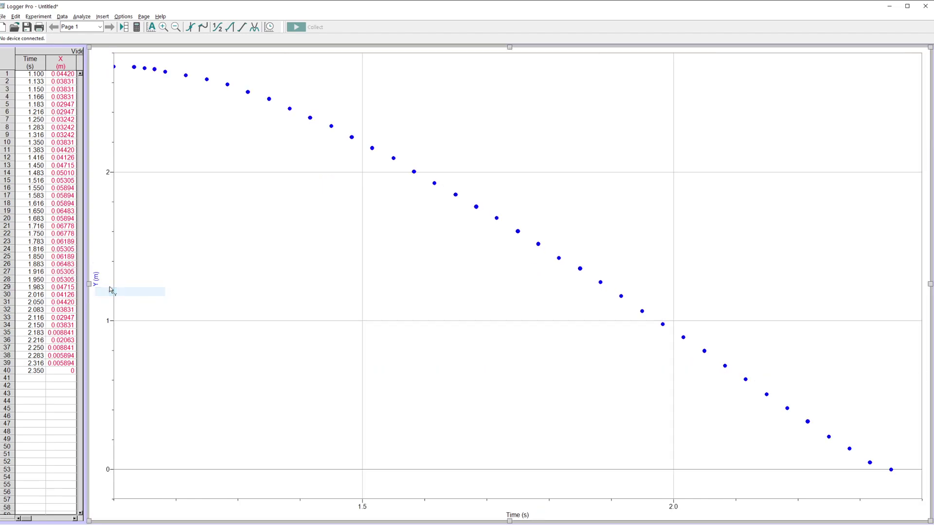
{"action": "left_click", "coordinate": [178, 28]}
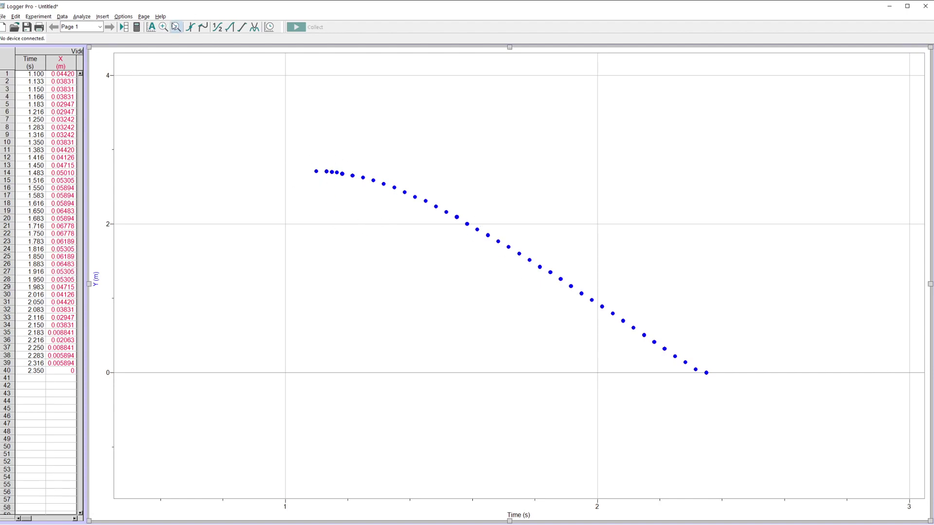
{"action": "left_click", "coordinate": [176, 27]}
{"action": "left_click", "coordinate": [175, 26]}
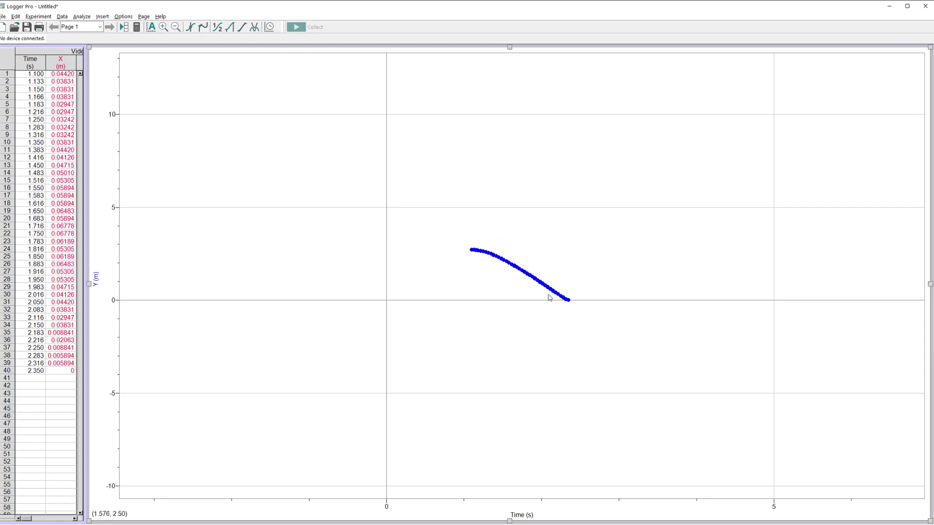
{"action": "left_click", "coordinate": [174, 26]}
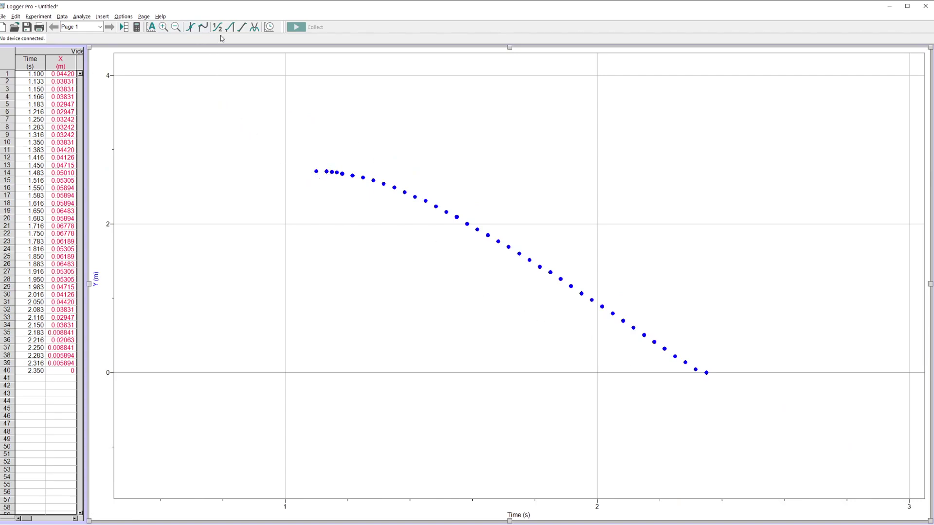
Show the tangent readout on the Y graph, reading -0.168 m/s at 1.100 s.
{"action": "left_click", "coordinate": [203, 27]}
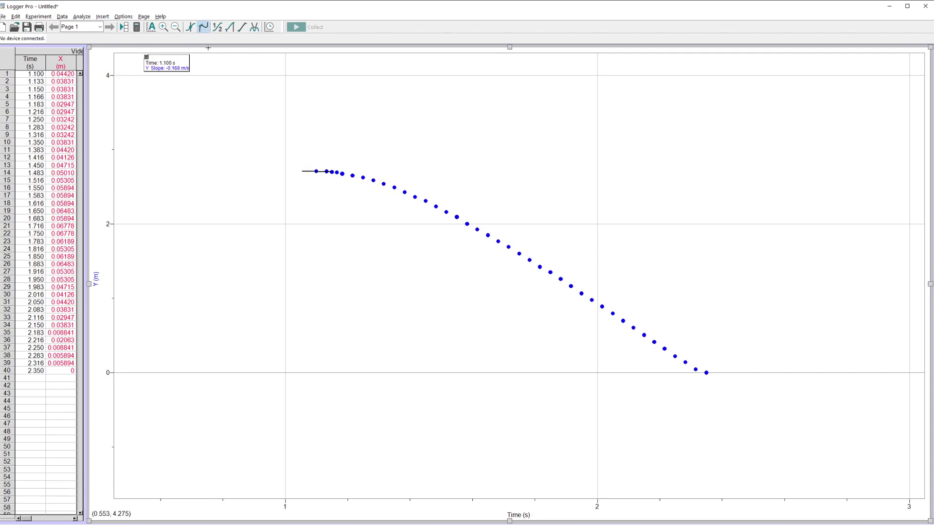
Drag-select the graph's straight final stretch, rows 27–39 (1.916–2.316 s).
{"action": "left_click_drag", "start_coordinate": [146, 54], "coordinate": [137, 54]}
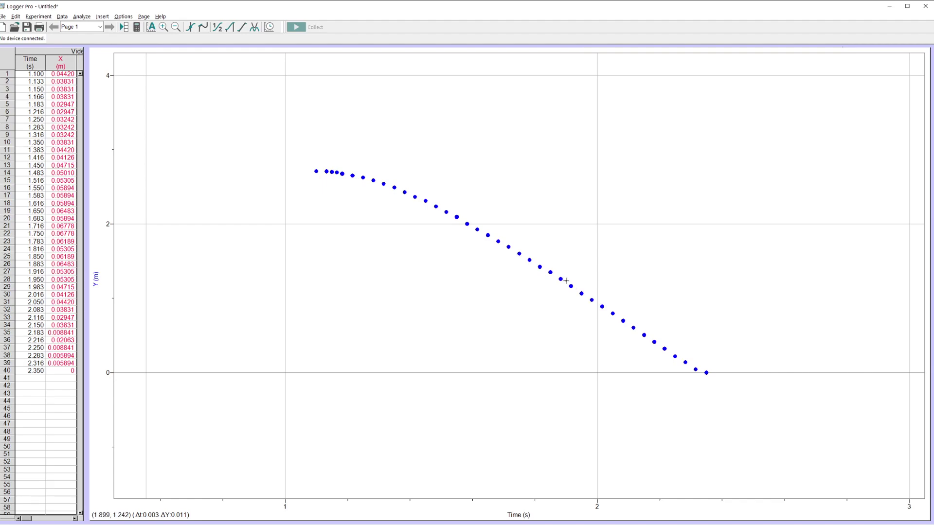
{"action": "left_click_drag", "start_coordinate": [566, 281], "coordinate": [699, 380]}
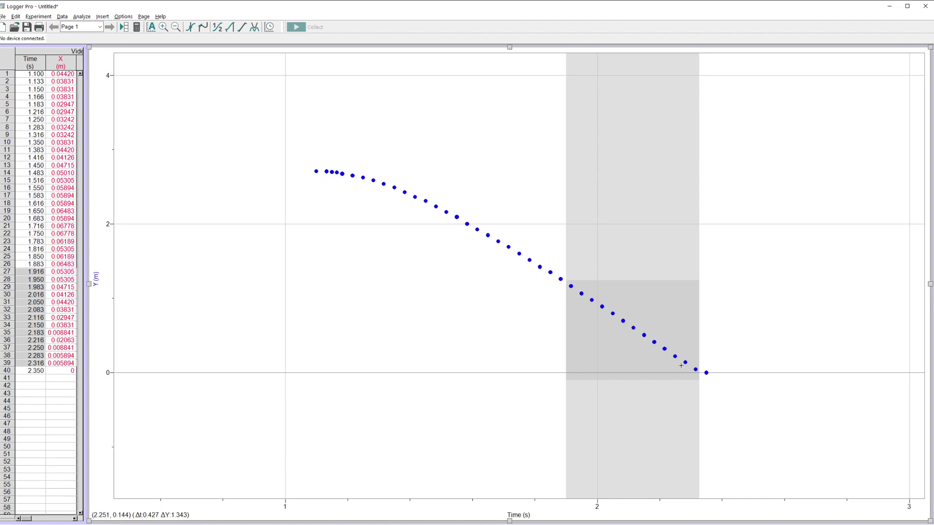
Apply a linear fit (slope -2.809 m/s), enlarge its Arial annotation font, and move the box lower right.
{"action": "left_click", "coordinate": [242, 27]}
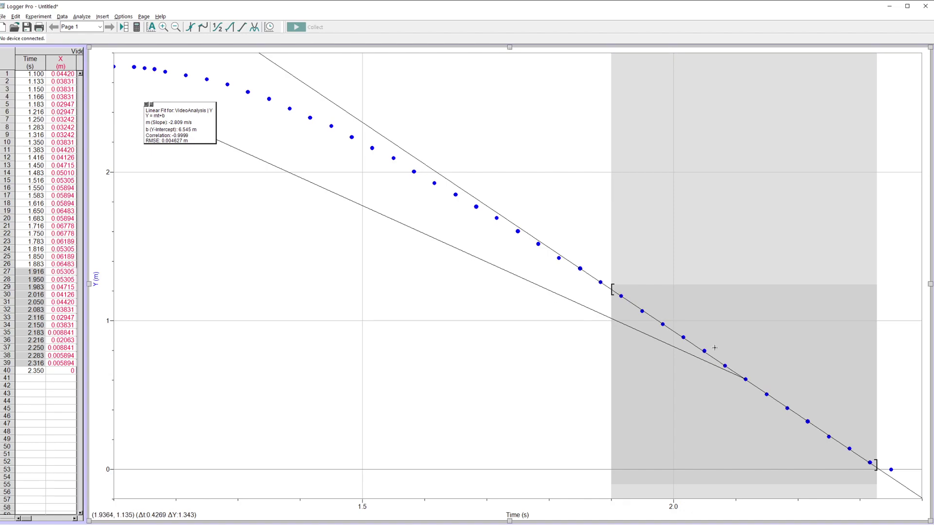
{"action": "double_click", "coordinate": [196, 123]}
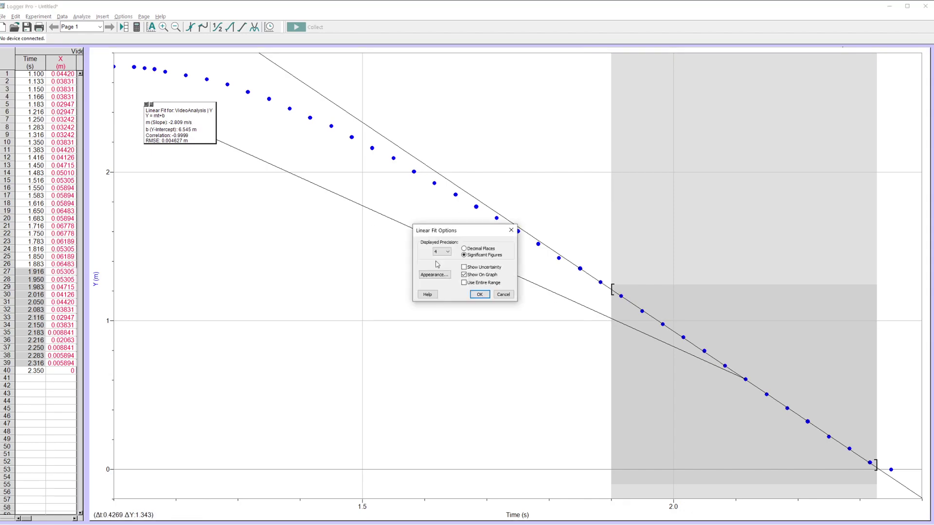
{"action": "left_click", "coordinate": [434, 275]}
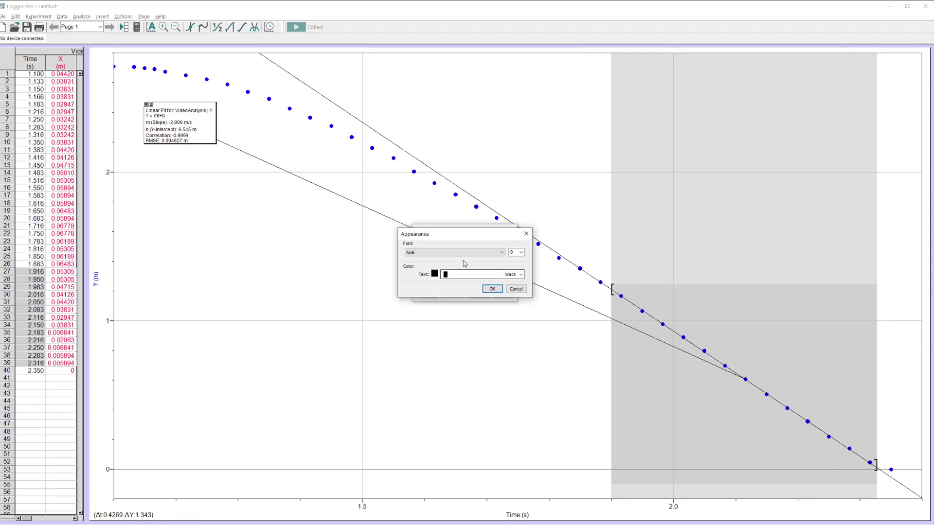
{"action": "left_click", "coordinate": [464, 252]}
{"action": "left_click", "coordinate": [464, 252]}
{"action": "key", "text": "Tab"}
{"action": "left_click", "coordinate": [522, 253]}
{"action": "left_click", "coordinate": [516, 296]}
{"action": "left_click", "coordinate": [492, 289]}
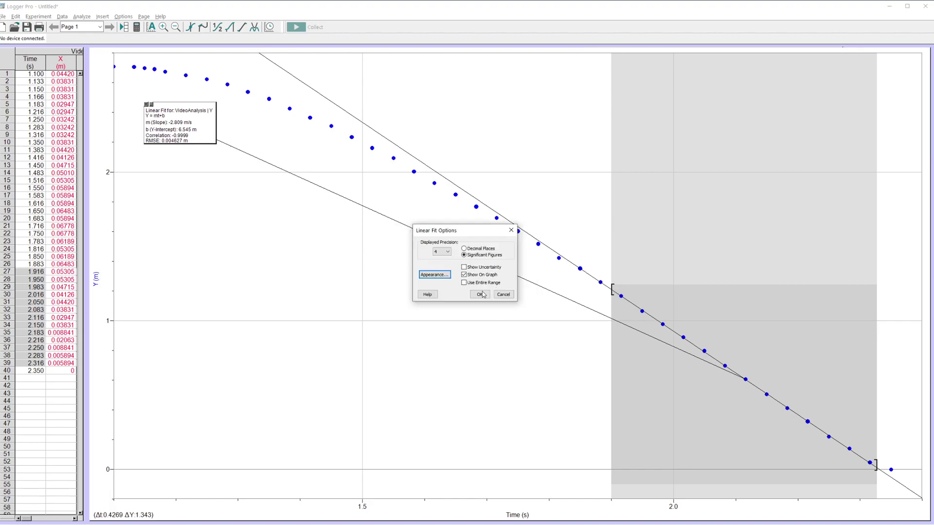
{"action": "left_click", "coordinate": [479, 294]}
{"action": "left_click_drag", "start_coordinate": [279, 155], "coordinate": [298, 204]}
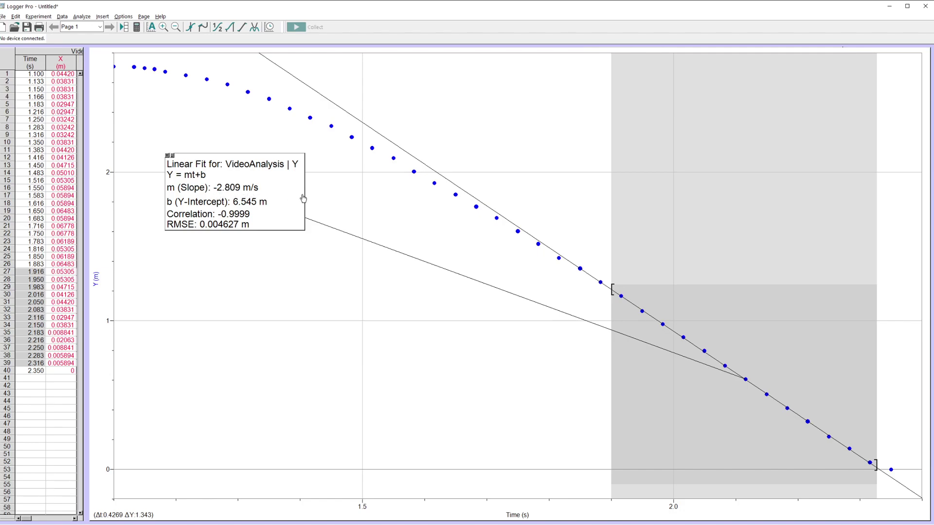
Zoom out to about 0.5–3 s, shift the fit box lower right, and scroll to the velocity columns.
{"action": "left_click", "coordinate": [176, 28]}
{"action": "mouse_move", "coordinate": [298, 188]}
{"action": "left_mouse_down"}
{"action": "mouse_move", "coordinate": [365, 219]}
{"action": "mouse_move", "coordinate": [341, 258]}
{"action": "left_mouse_up"}
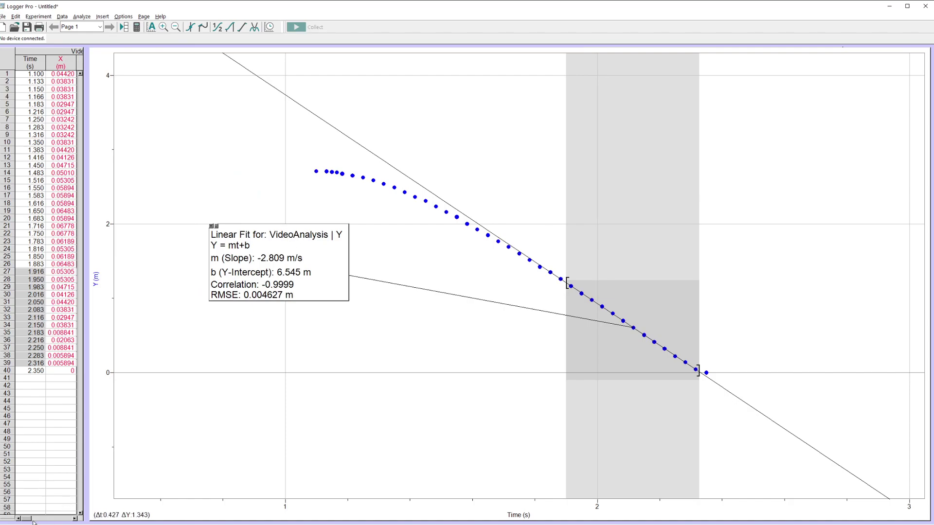
{"action": "left_click_drag", "start_coordinate": [29, 521], "coordinate": [70, 523]}
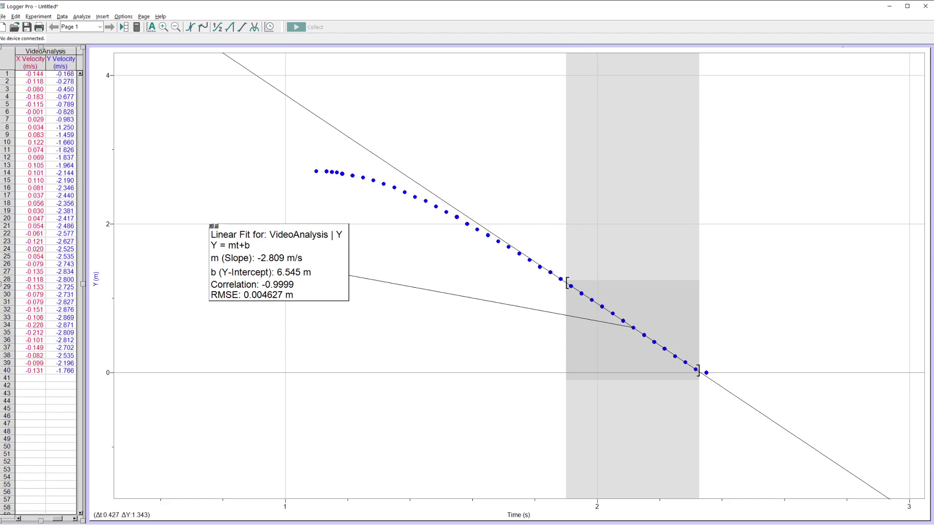
Narrow the graph so the table shows Y, X Velocity and Y Velocity, then plot Y velocity.
{"action": "right_click", "coordinate": [110, 304]}
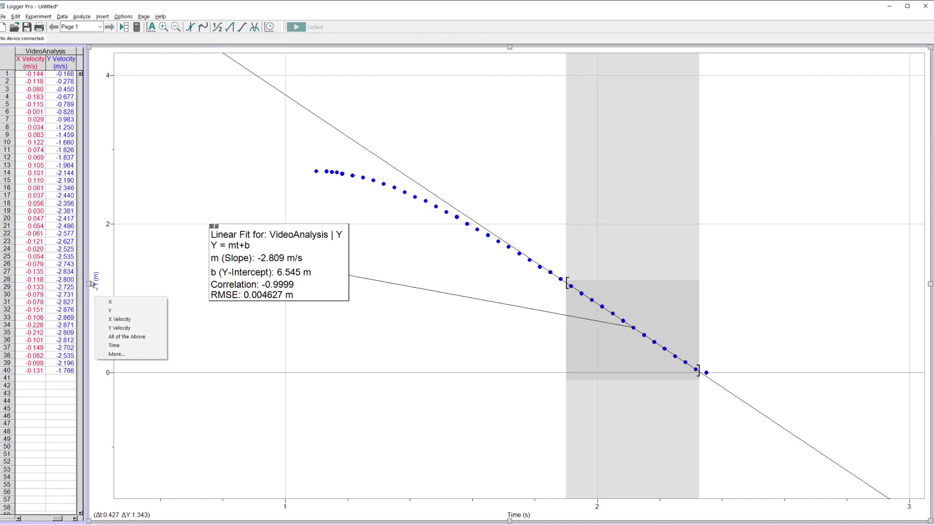
{"action": "left_click", "coordinate": [90, 284]}
{"action": "left_click_drag", "start_coordinate": [90, 284], "coordinate": [117, 284]}
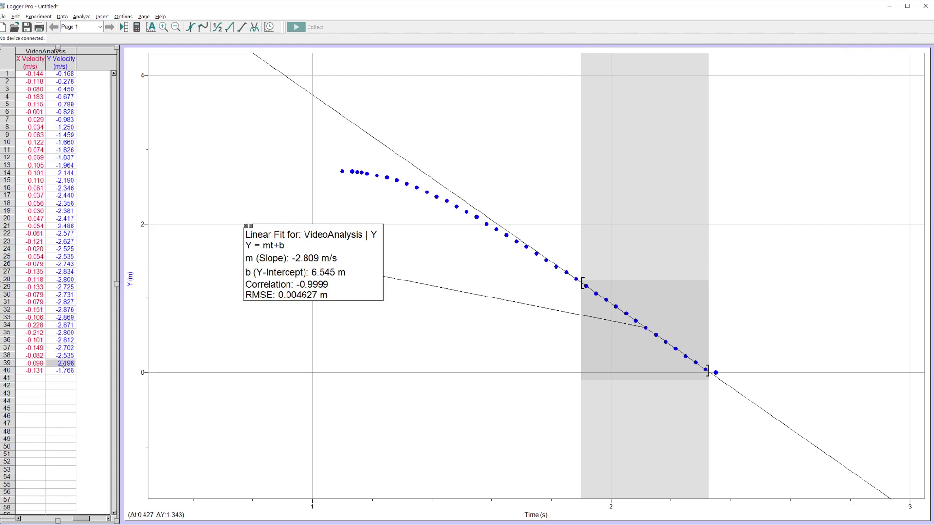
{"action": "left_click_drag", "start_coordinate": [92, 522], "coordinate": [66, 521]}
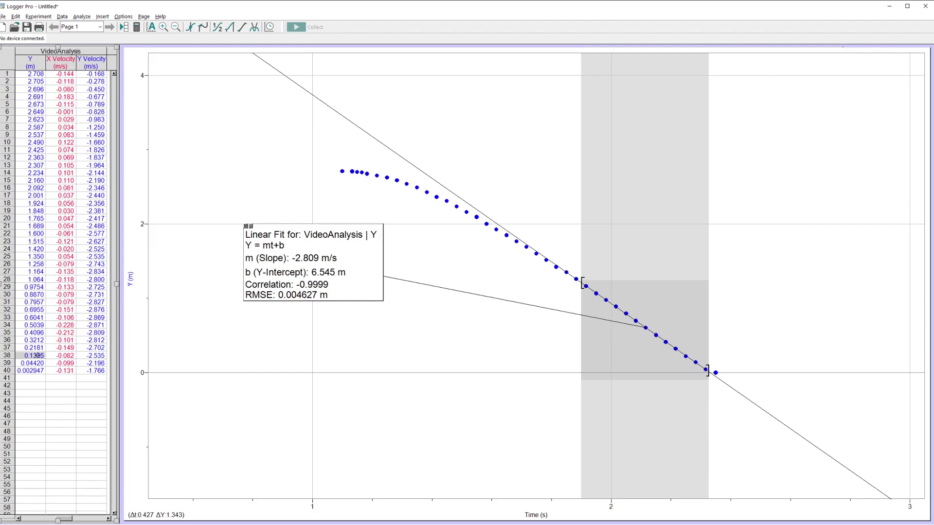
{"action": "left_click", "coordinate": [103, 363]}
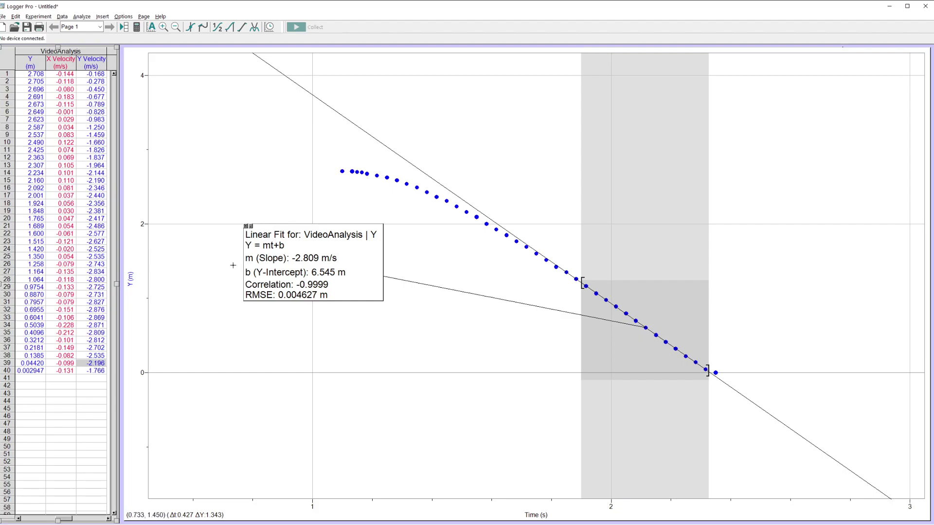
{"action": "left_click", "coordinate": [130, 278]}
Plot Y Velocity against time and zoom the graph out twice.
{"action": "left_click", "coordinate": [171, 315]}
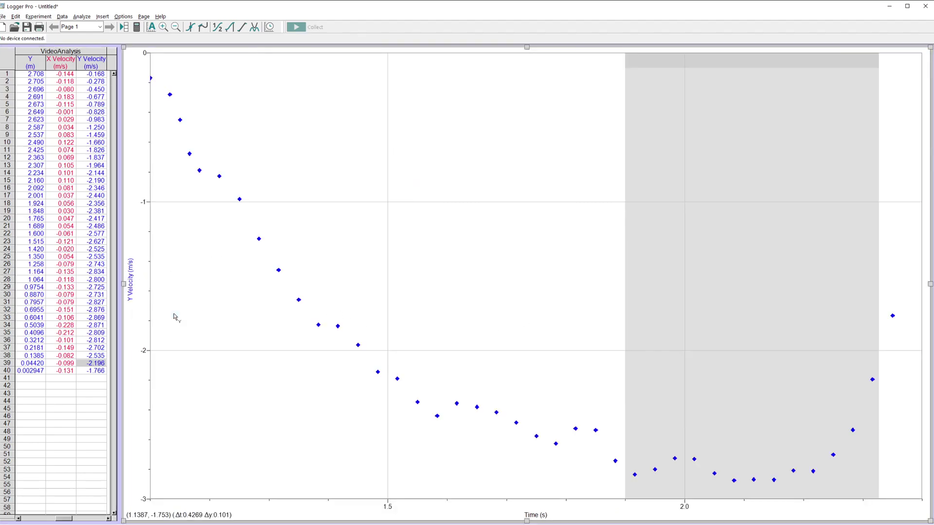
{"action": "left_click", "coordinate": [175, 30]}
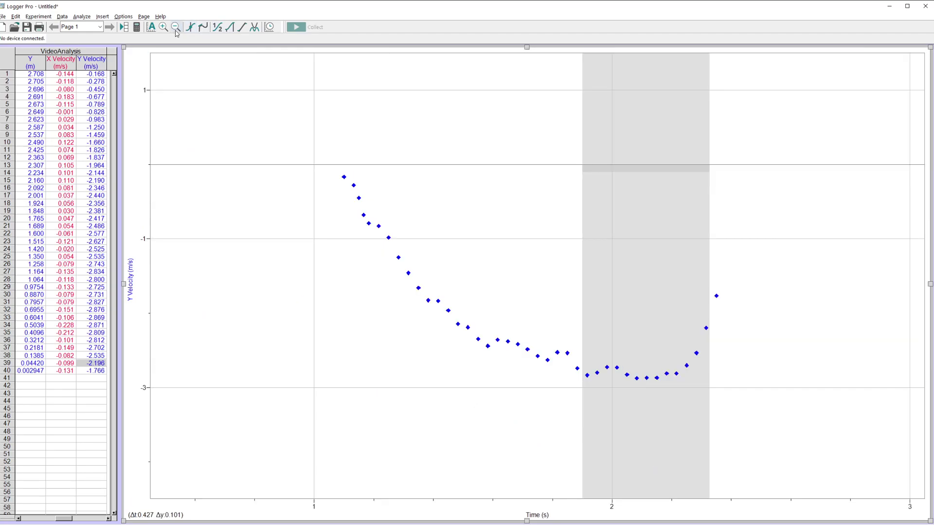
{"action": "left_click", "coordinate": [175, 30]}
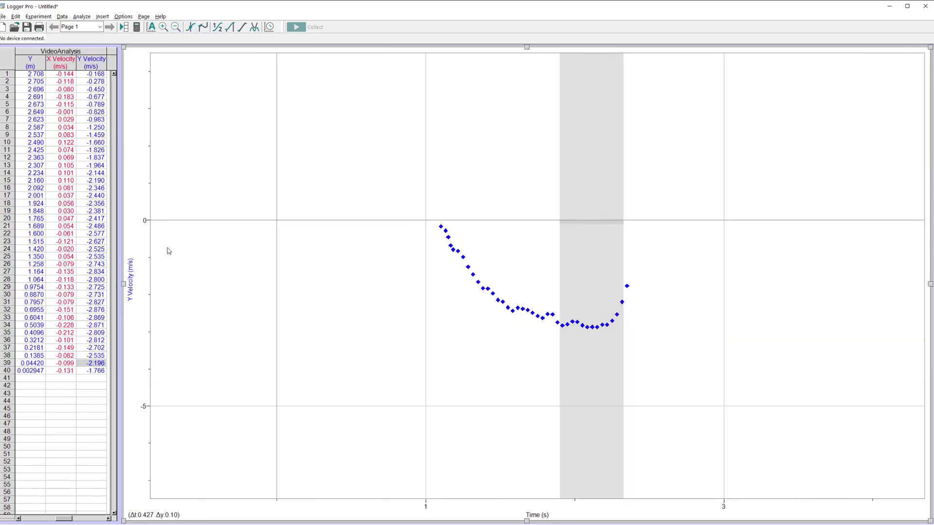
Plot Y position against time again, zoomed out twice to show the fall from about 2.7 m.
{"action": "left_click", "coordinate": [134, 269]}
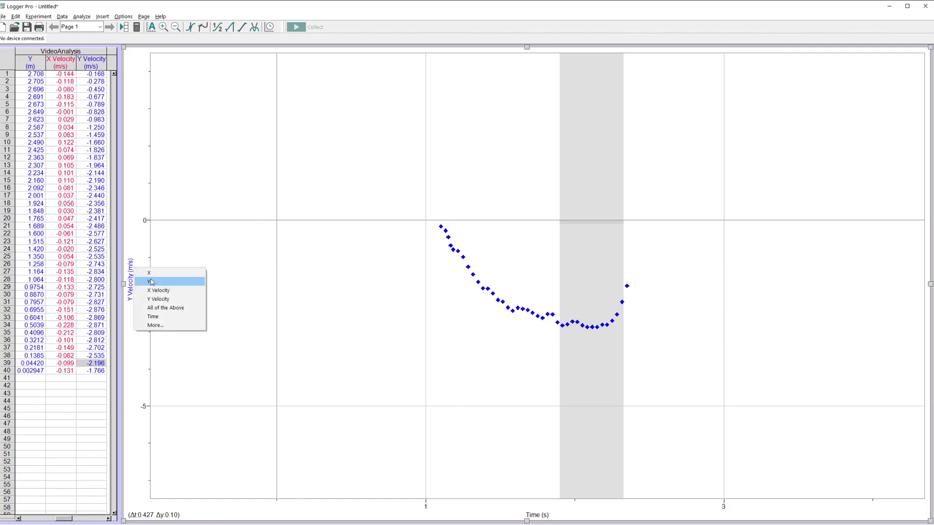
{"action": "left_click", "coordinate": [152, 282]}
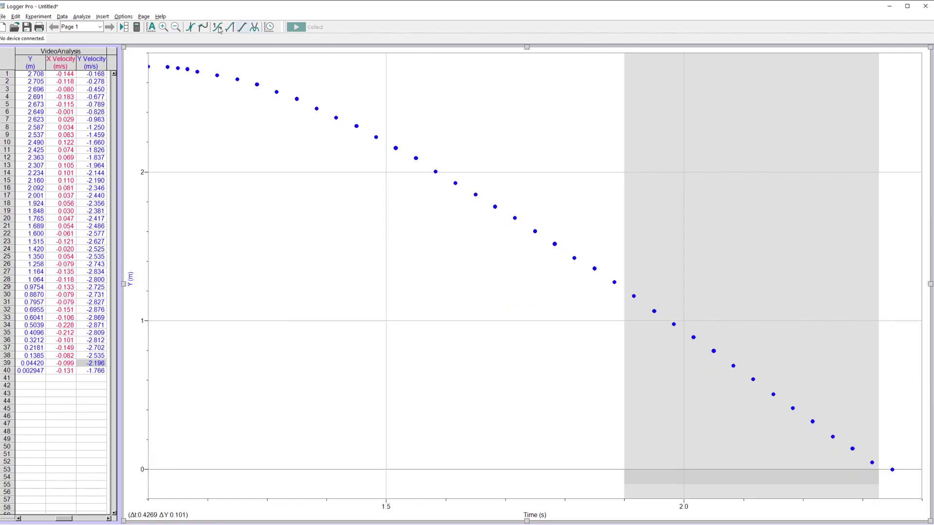
{"action": "left_click", "coordinate": [175, 27]}
{"action": "left_click", "coordinate": [176, 28]}
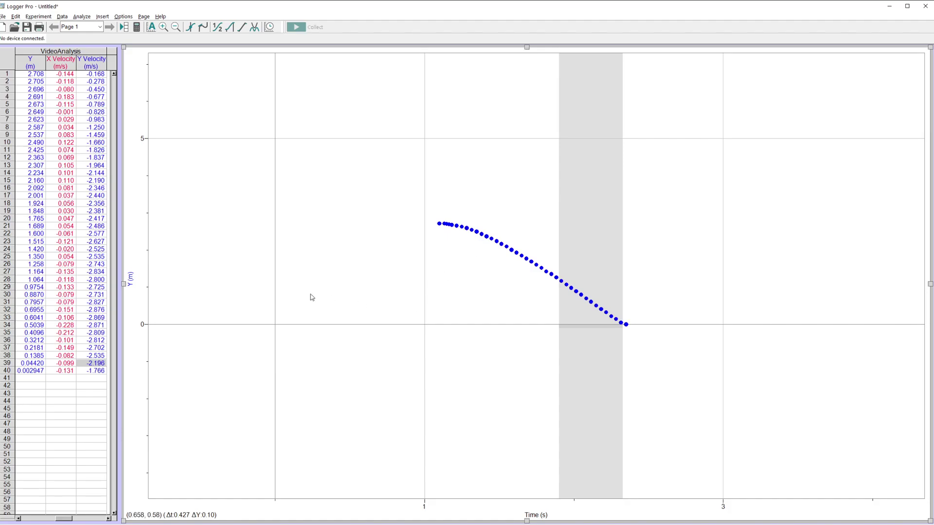
{"action": "left_click", "coordinate": [129, 276]}
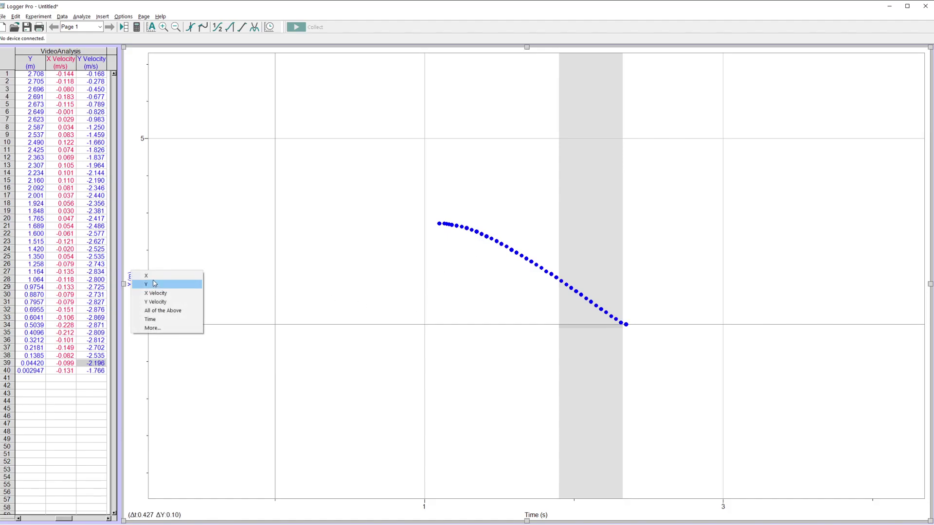
Plot X position against time and zoom the graph out twice.
{"action": "left_click", "coordinate": [153, 279]}
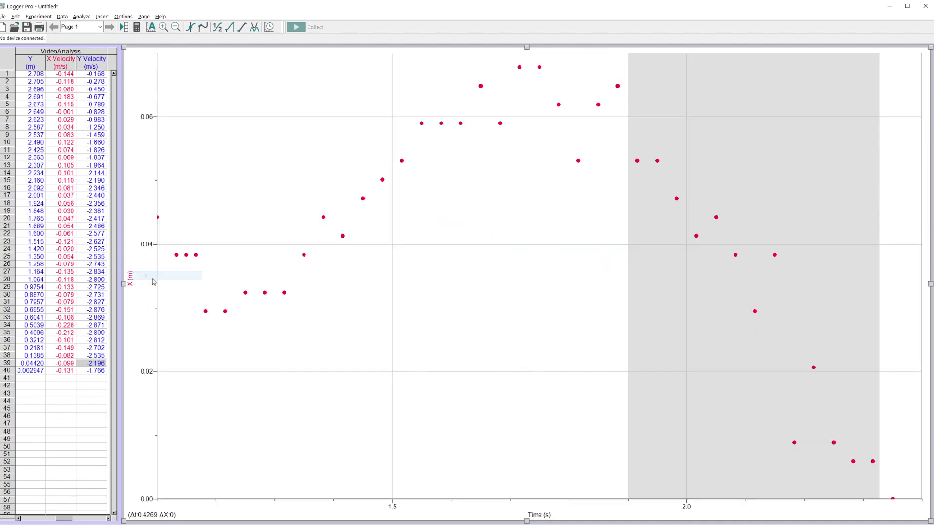
{"action": "left_click", "coordinate": [175, 27]}
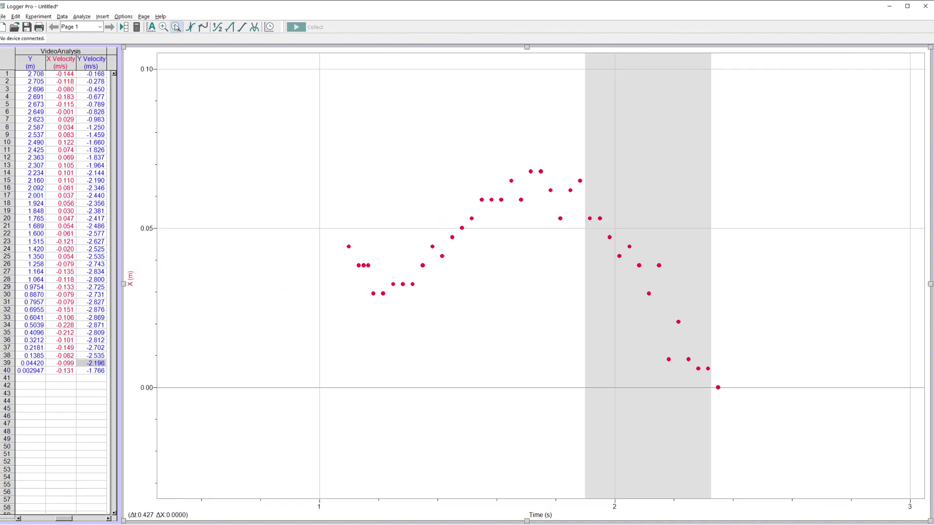
{"action": "left_click", "coordinate": [175, 27]}
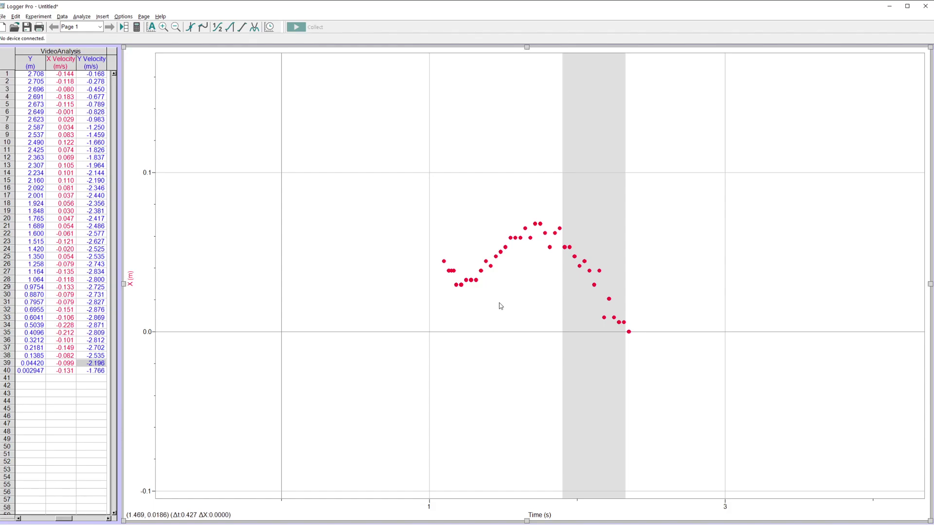
Plot Y position against time again, zoomed out once to show the whole fall to 0.
{"action": "left_click", "coordinate": [136, 285]}
{"action": "left_click", "coordinate": [158, 297]}
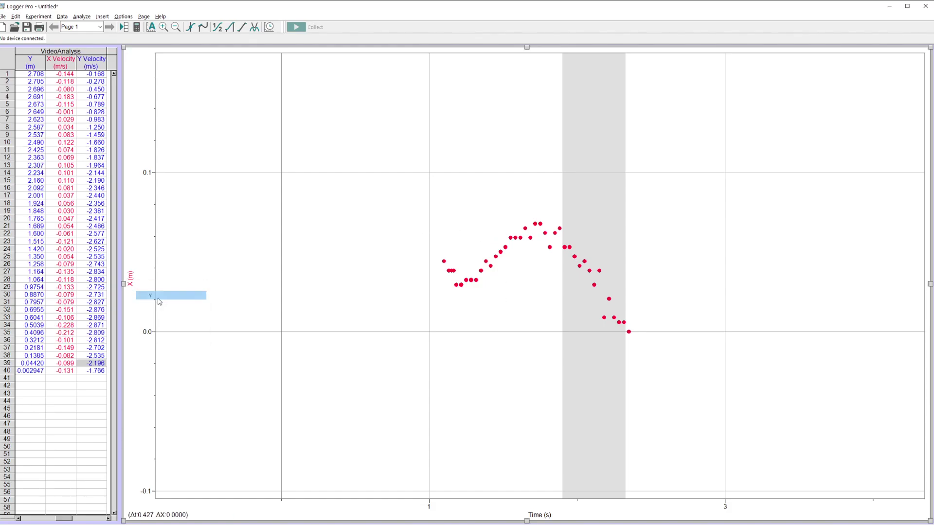
{"action": "left_click", "coordinate": [179, 28]}
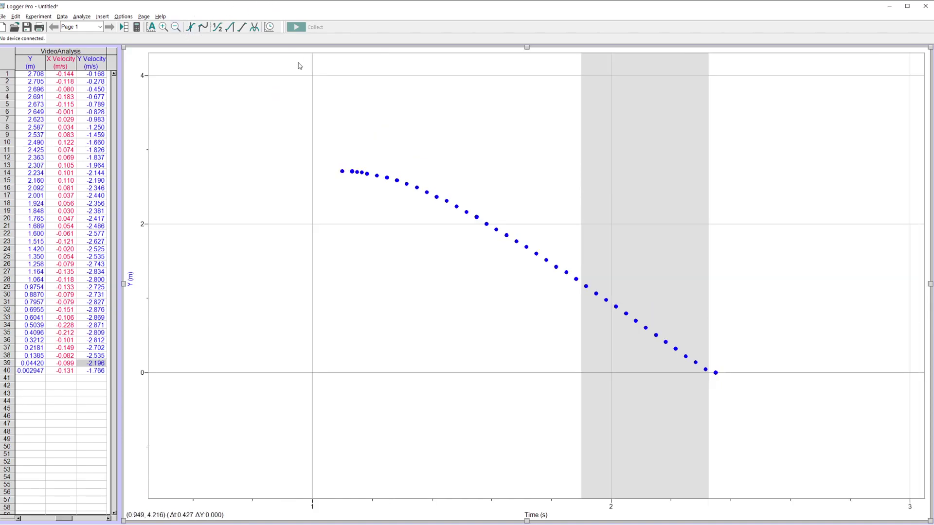